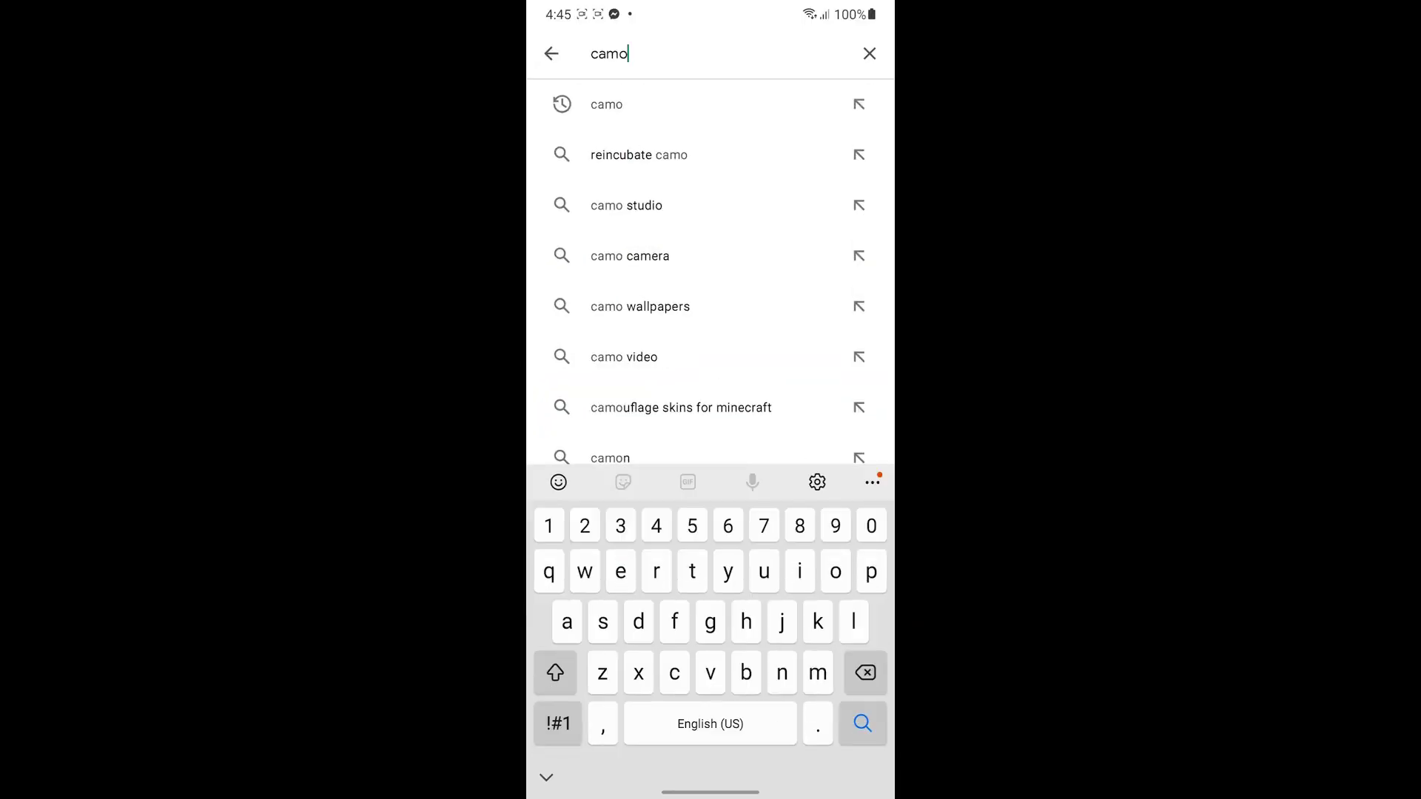
Step: Find Camo — webcam for Mac and PC in the Play Store and start updating it
{"action": "key", "text": "Return"}
{"action": "left_click", "coordinate": [729, 112]}
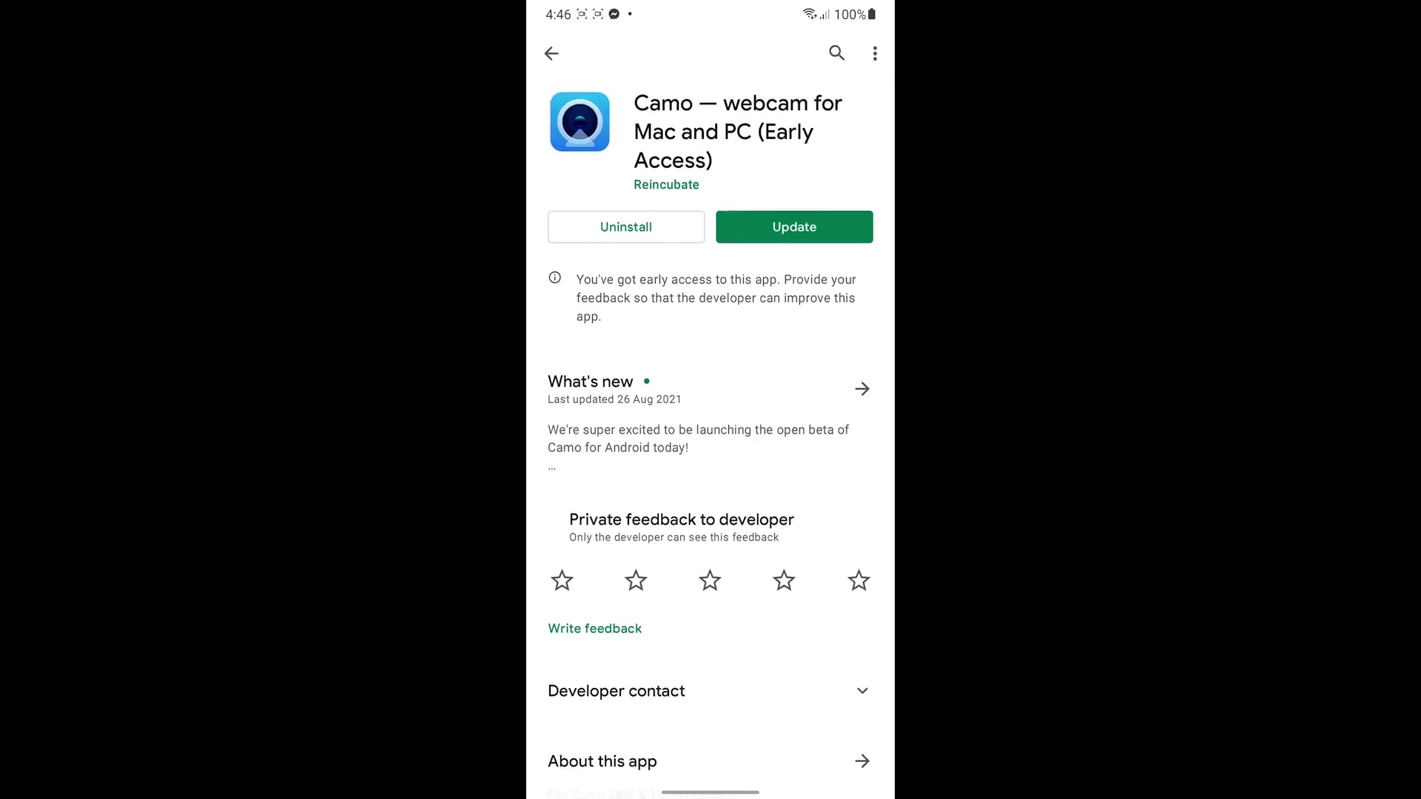
{"action": "left_click", "coordinate": [794, 227]}
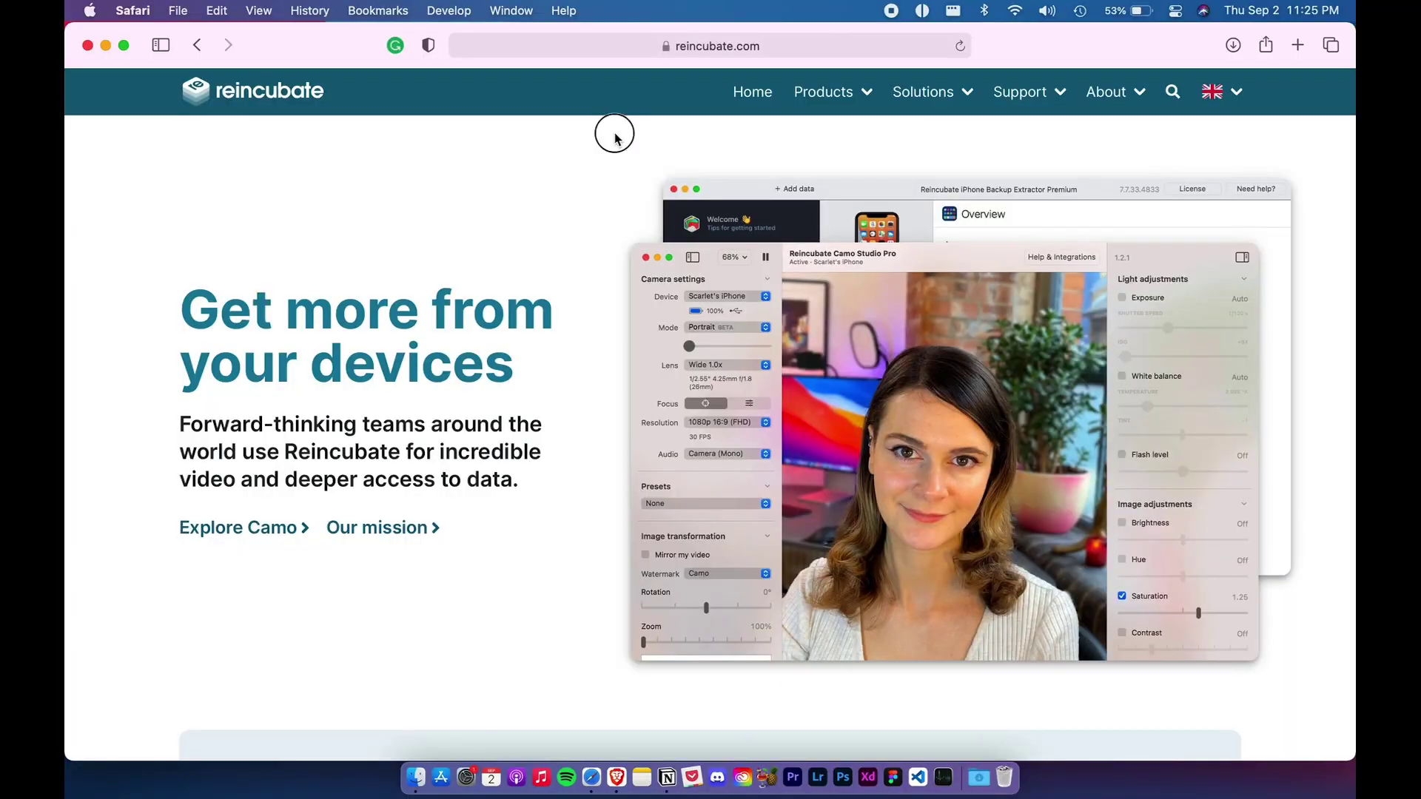
Step: Load reincubate.com/camo in Safari and scroll down and back through the Camo page
{"action": "left_click", "coordinate": [776, 55]}
{"action": "type", "text": "/"}
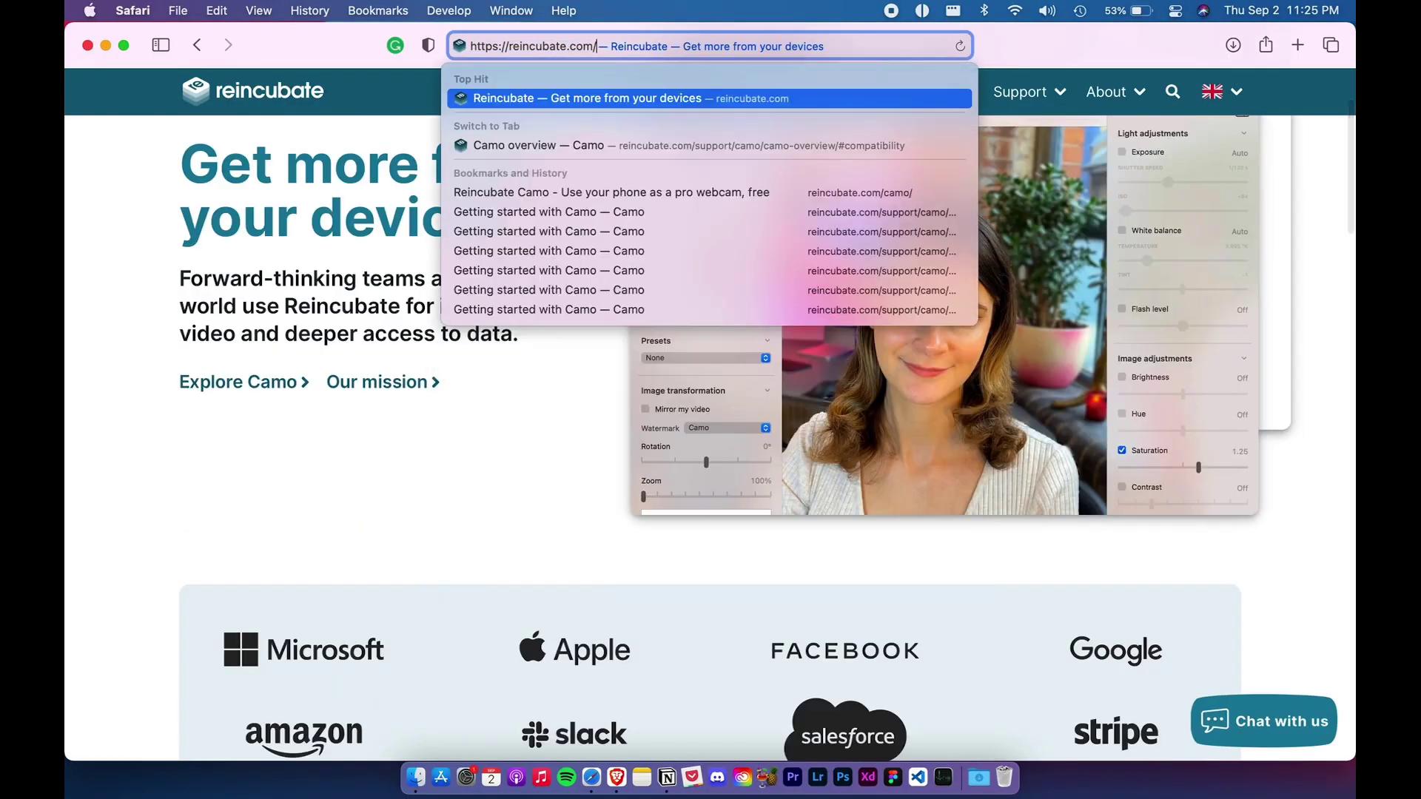
{"action": "type", "text": "camocamo"}
{"action": "key", "text": "Return"}
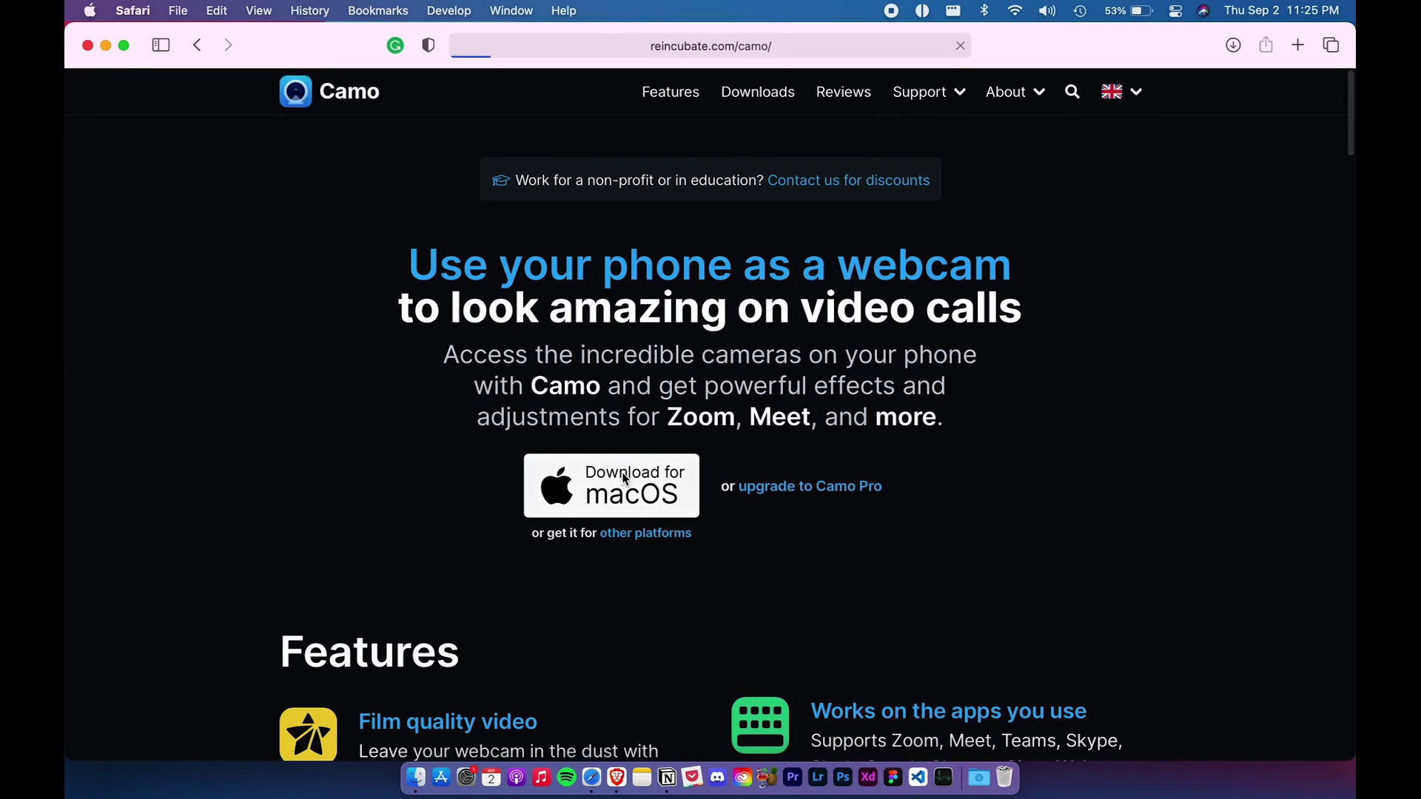
{"action": "scroll", "coordinate": [980, 367], "scroll_direction": "down", "scroll_amount": 10}
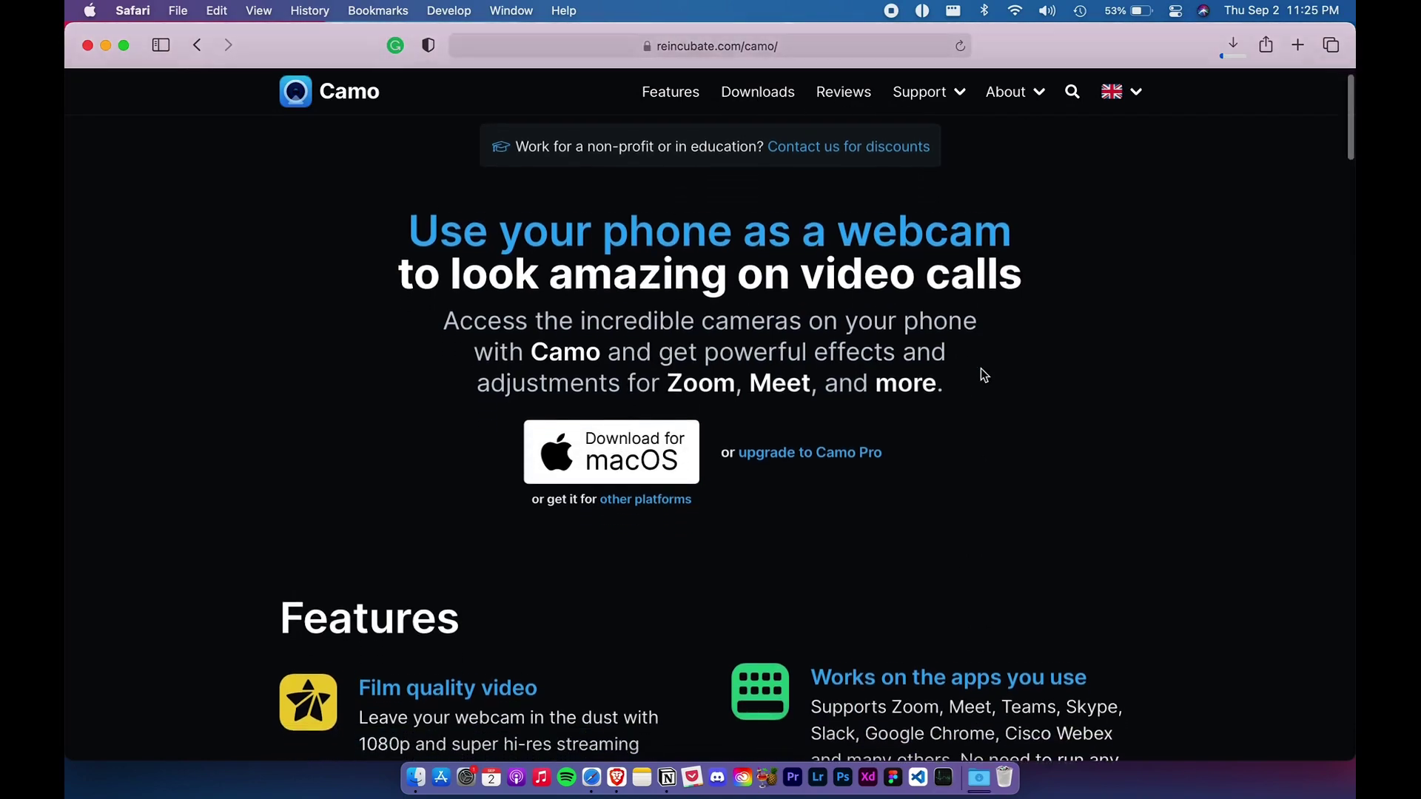
{"action": "scroll", "coordinate": [980, 367], "scroll_direction": "down", "scroll_amount": 15}
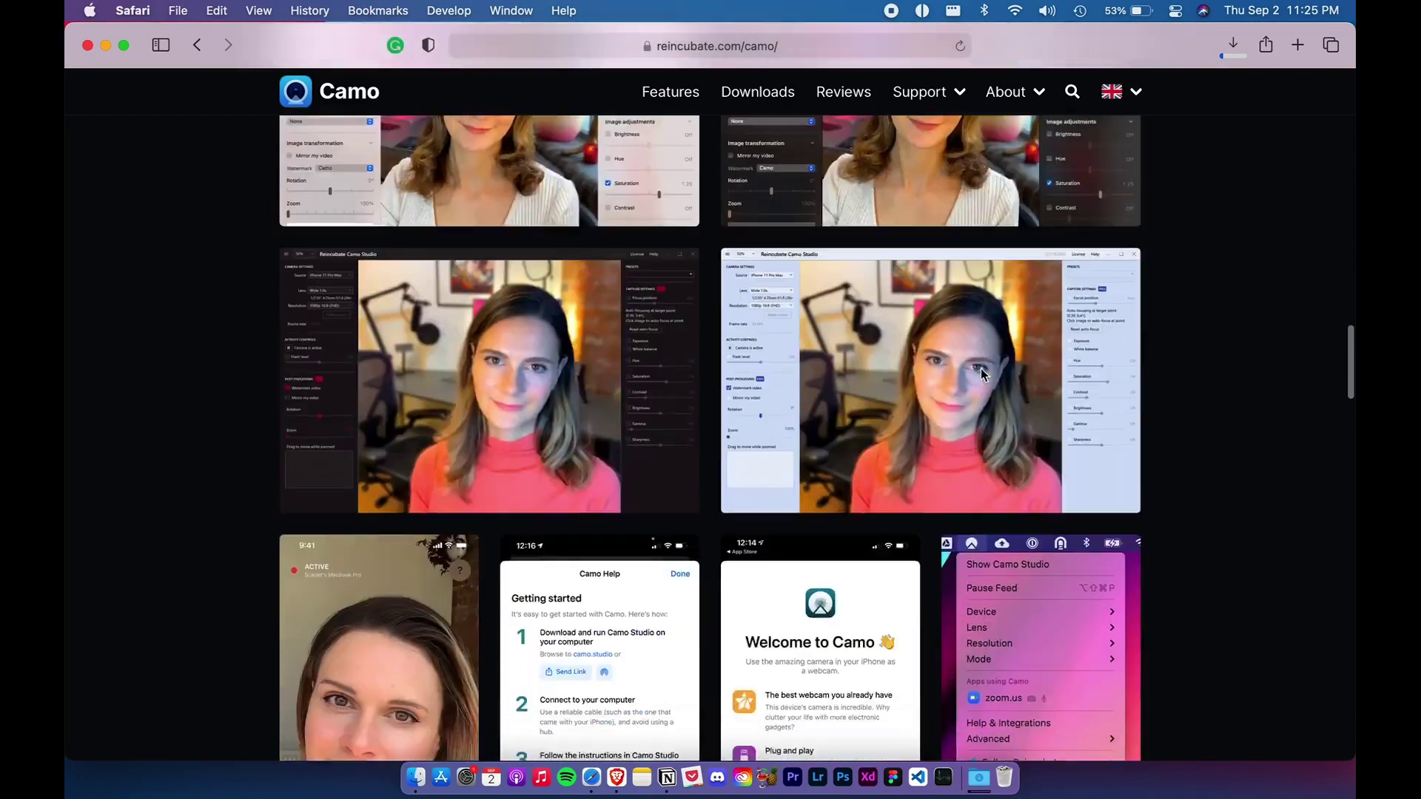
{"action": "scroll", "coordinate": [979, 367], "scroll_direction": "down", "scroll_amount": 20}
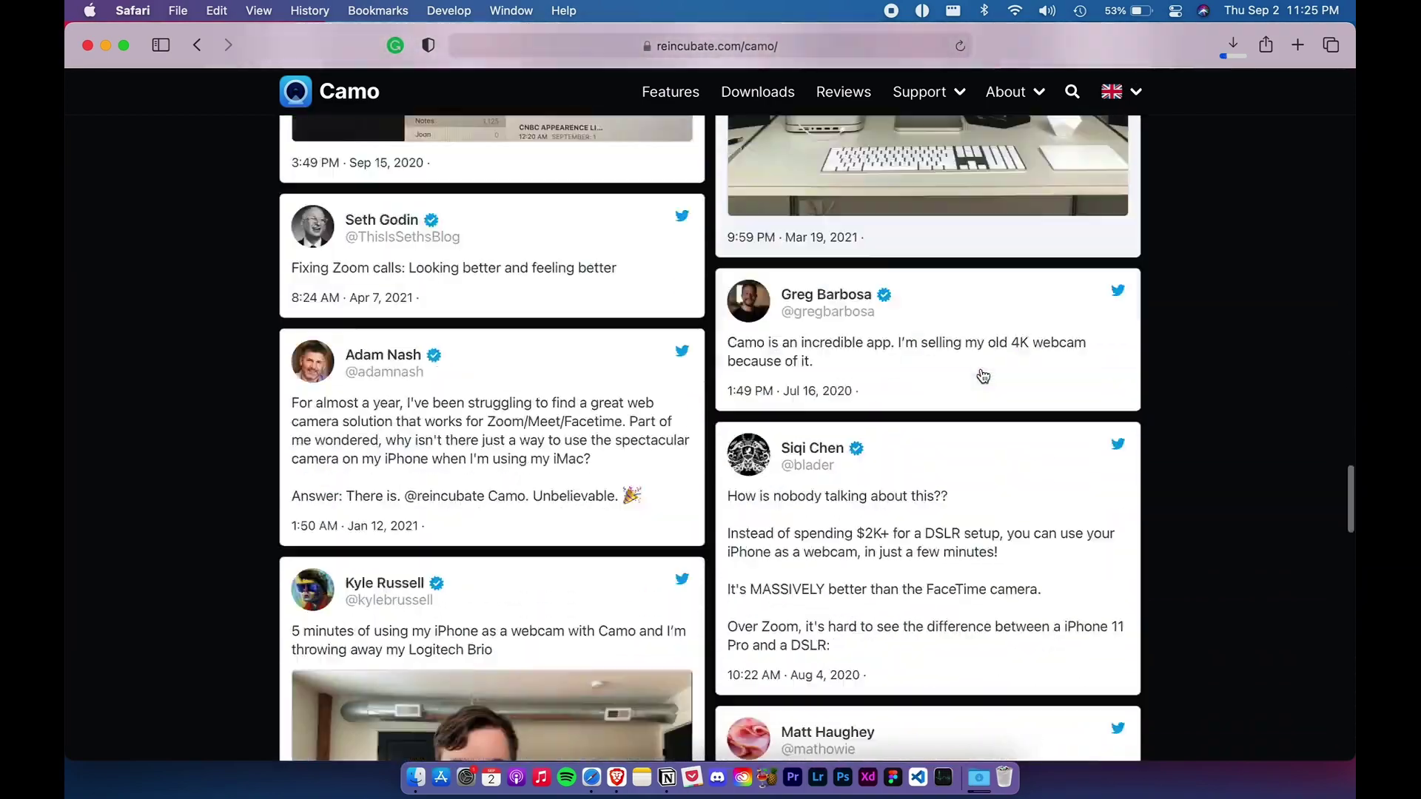
{"action": "scroll", "coordinate": [981, 376], "scroll_direction": "down", "scroll_amount": 20}
{"action": "scroll", "coordinate": [980, 374], "scroll_direction": "up", "scroll_amount": 2}
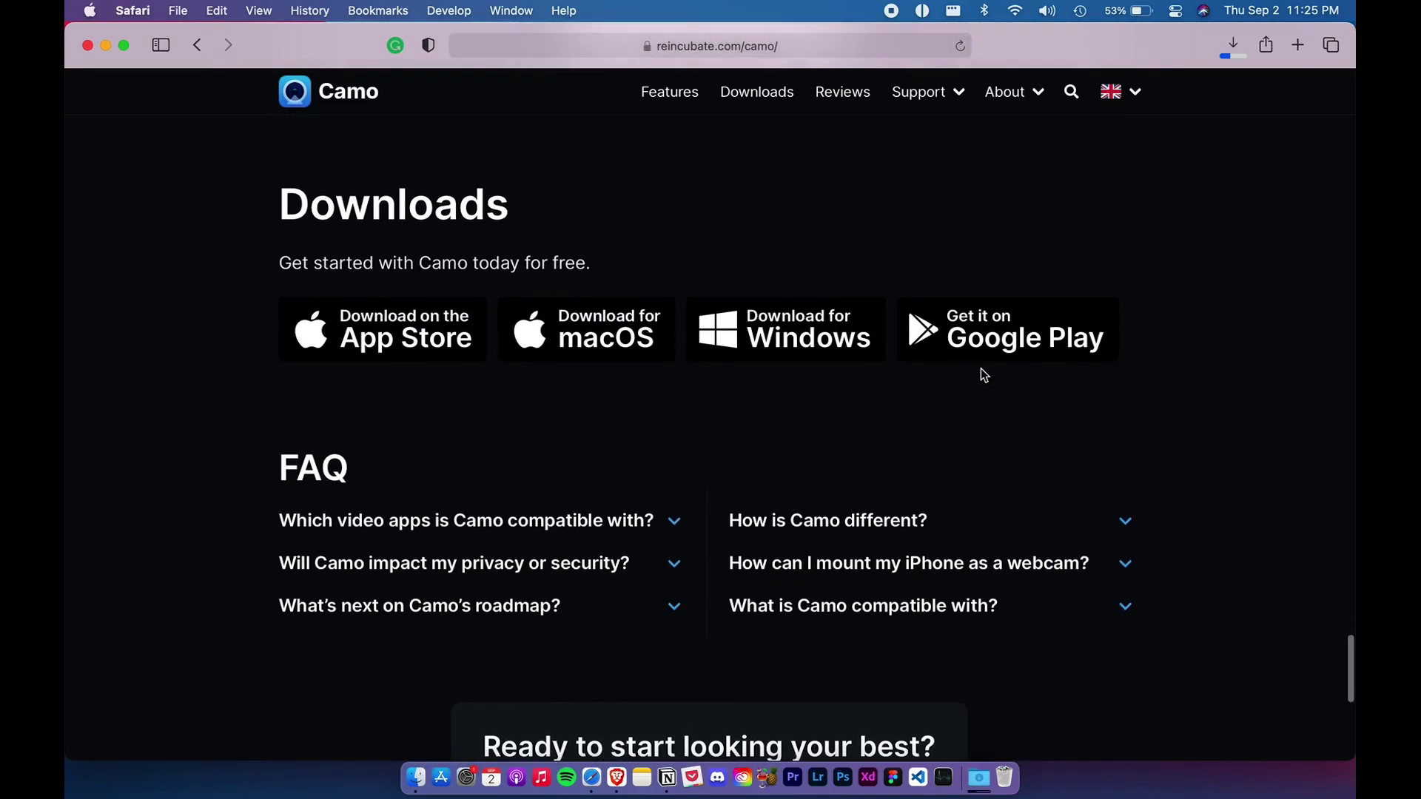
{"action": "scroll", "coordinate": [1159, 511], "scroll_direction": "up", "scroll_amount": 20}
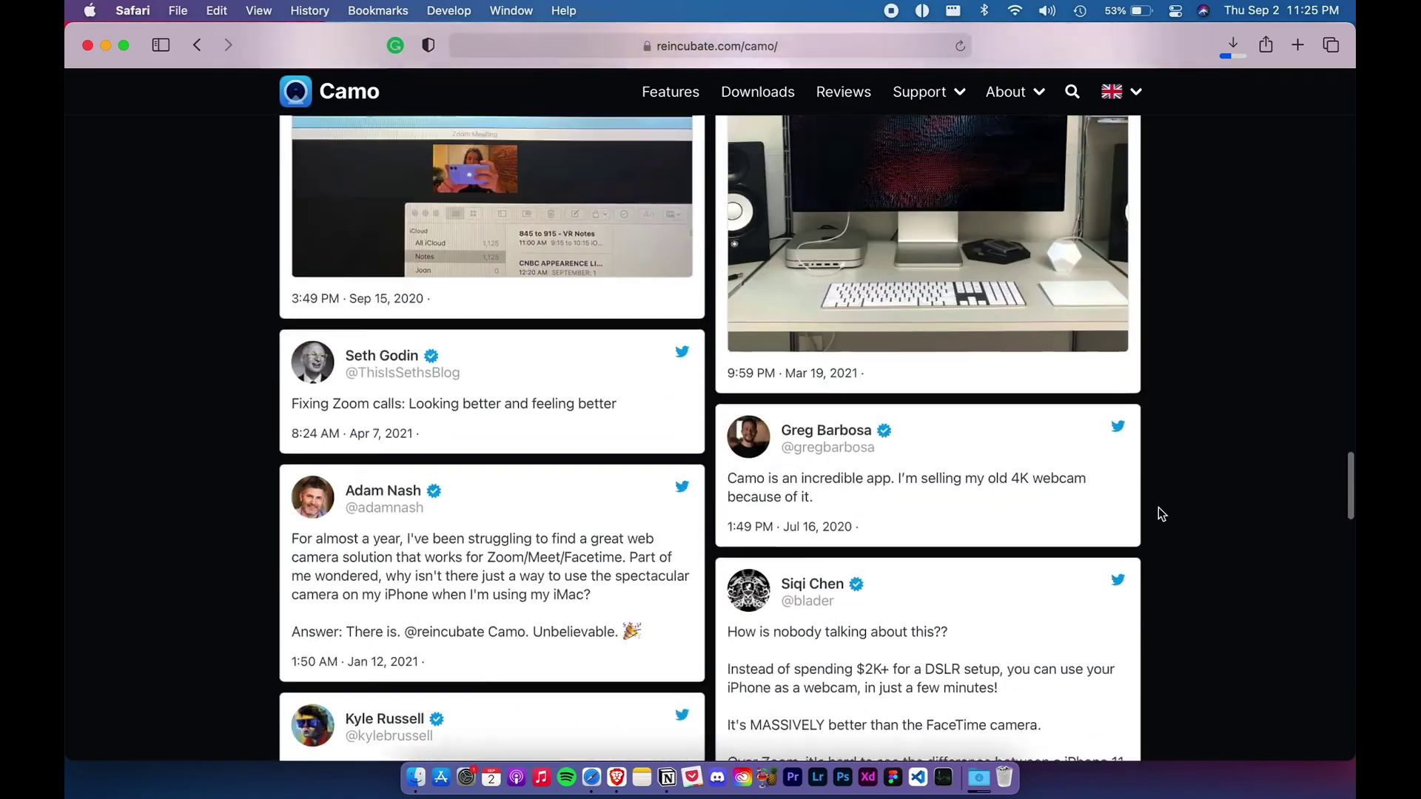
{"action": "scroll", "coordinate": [1158, 508], "scroll_direction": "up", "scroll_amount": 15}
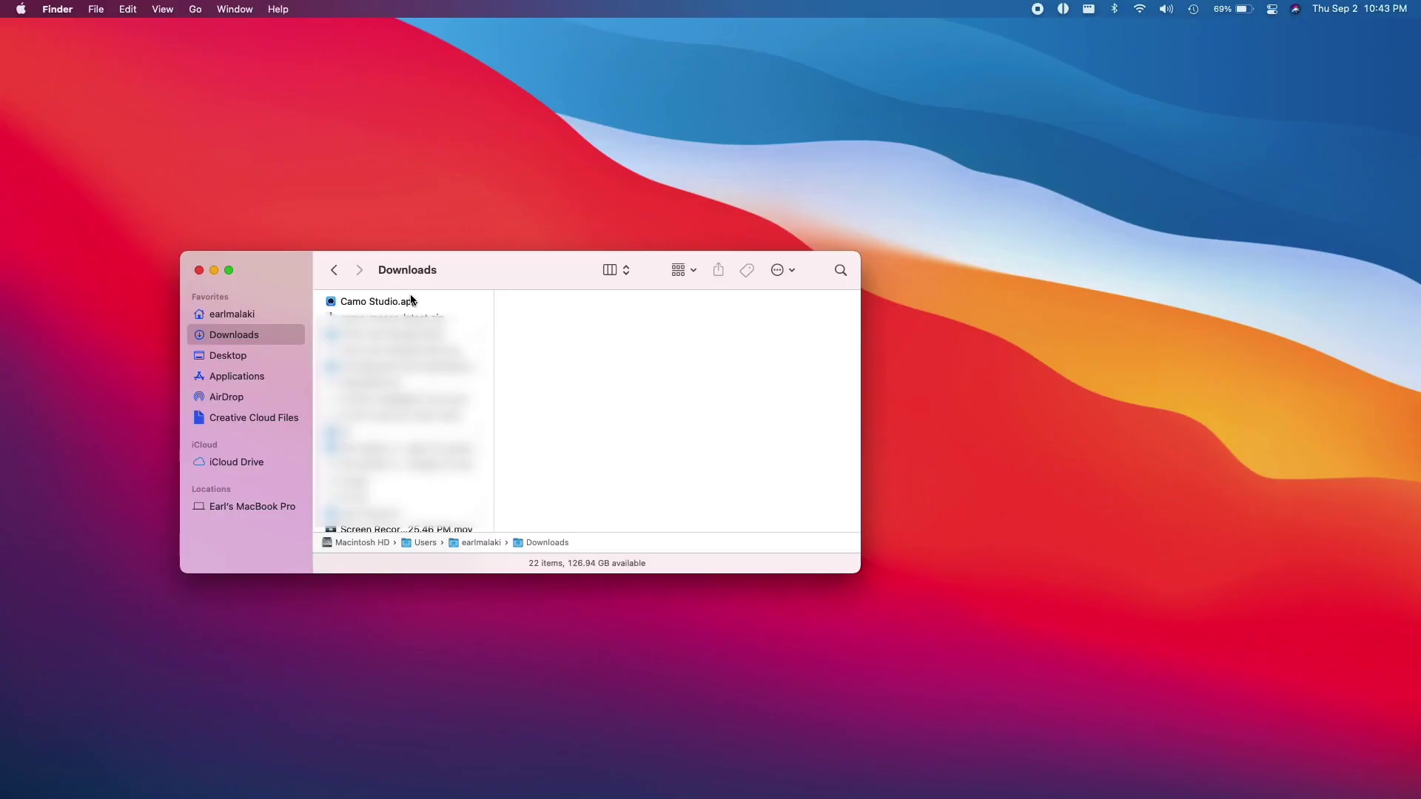
Step: Run Camo Studio.app from Downloads and authorize its installation with the administrator password
{"action": "double_click", "coordinate": [411, 301]}
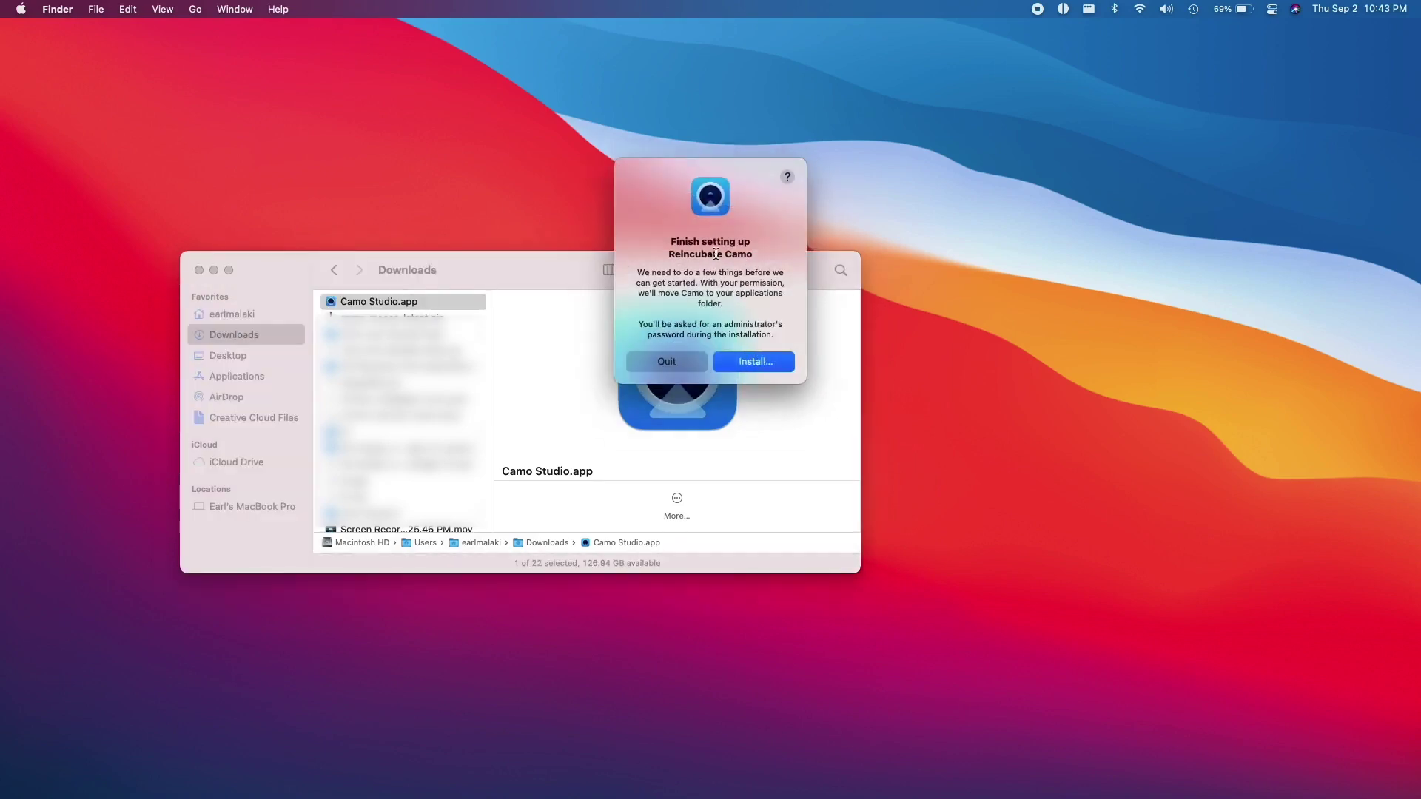
{"action": "left_click", "coordinate": [739, 361]}
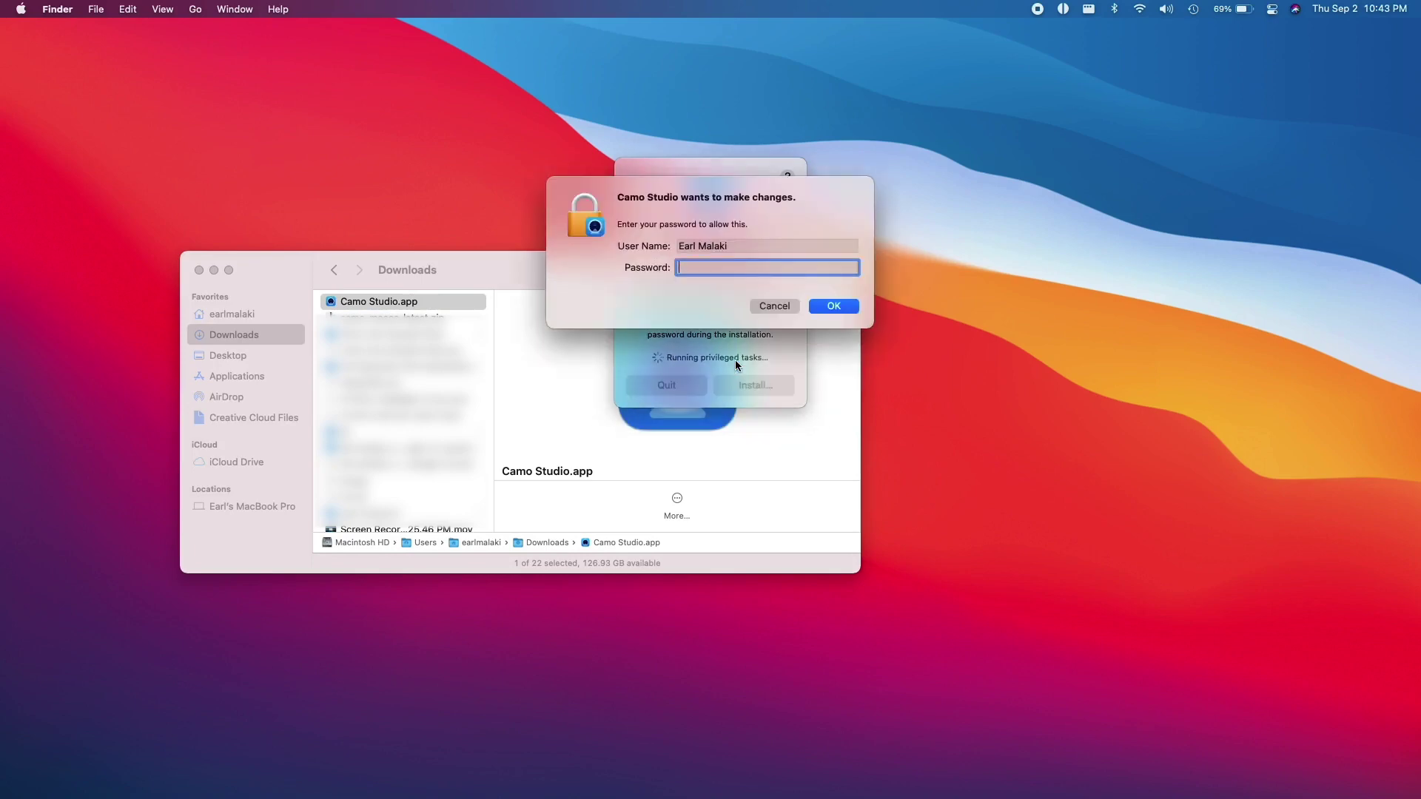
{"action": "type", "text": "•••••••••••••"}
{"action": "key", "text": "Return"}
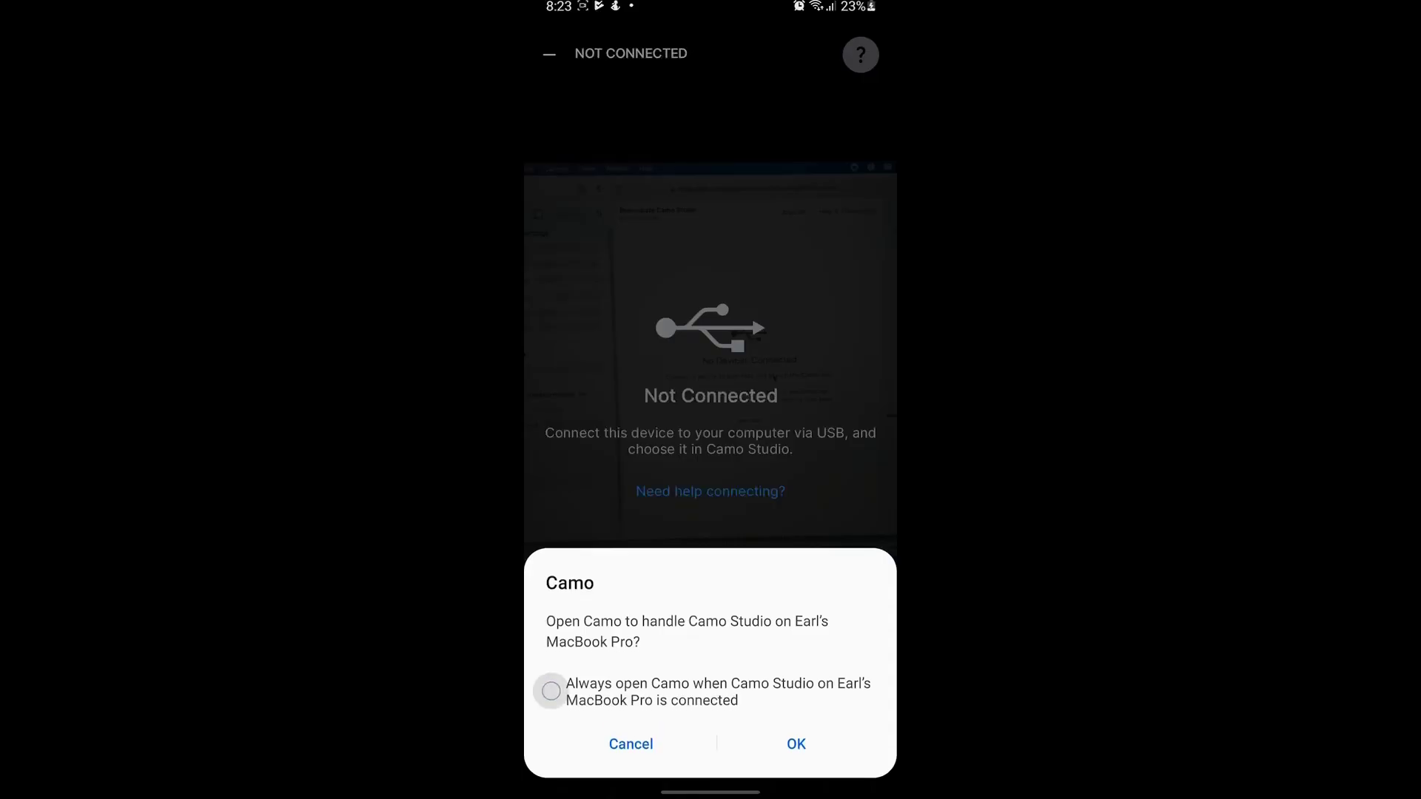
Step: Accept the phone's Camo prompt with Always open ticked so the Galaxy A50 feed appears
{"action": "left_click", "coordinate": [550, 684]}
{"action": "left_click", "coordinate": [797, 737]}
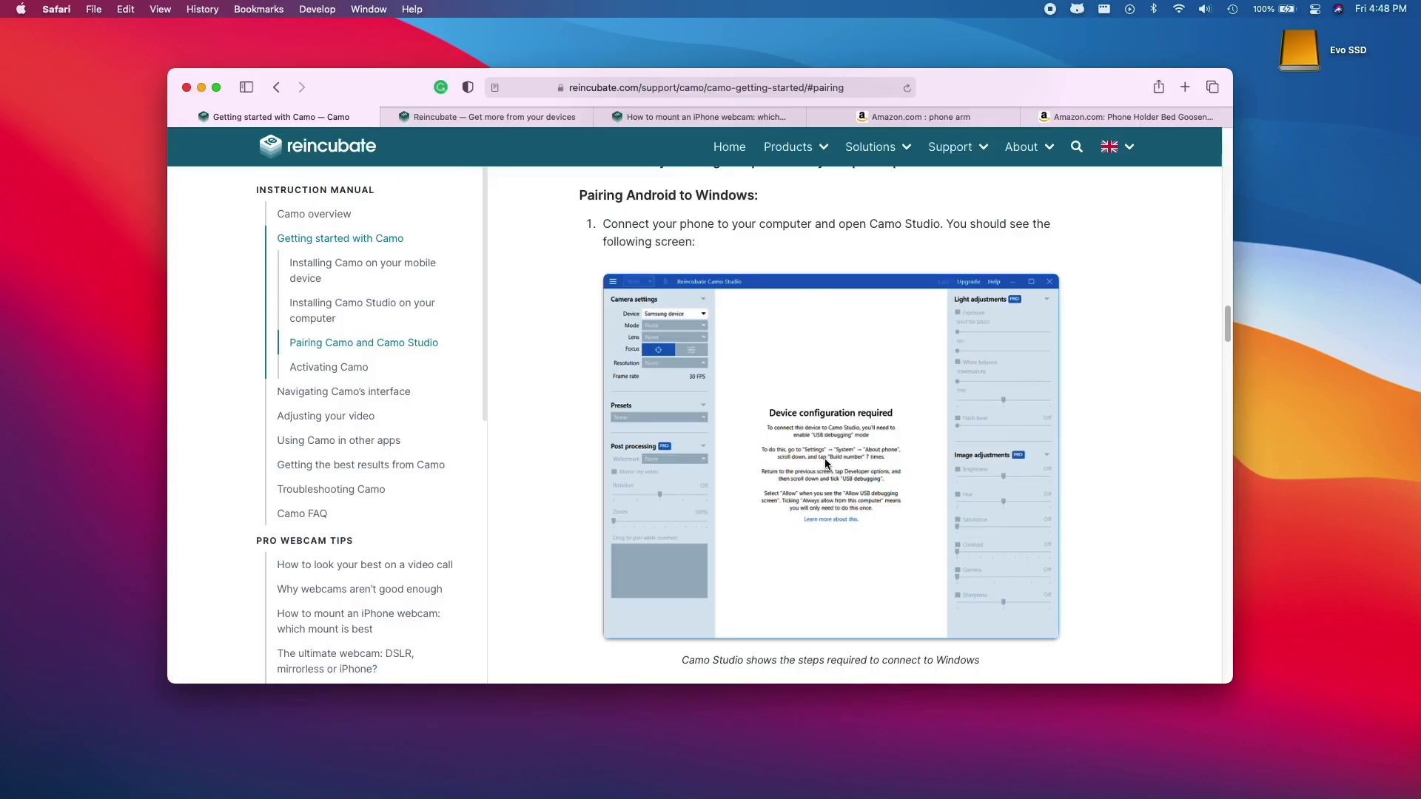
Step: Scroll the Camo guide to the numbered Android USB debugging steps
{"action": "scroll", "coordinate": [826, 462], "scroll_direction": "up", "scroll_amount": 5}
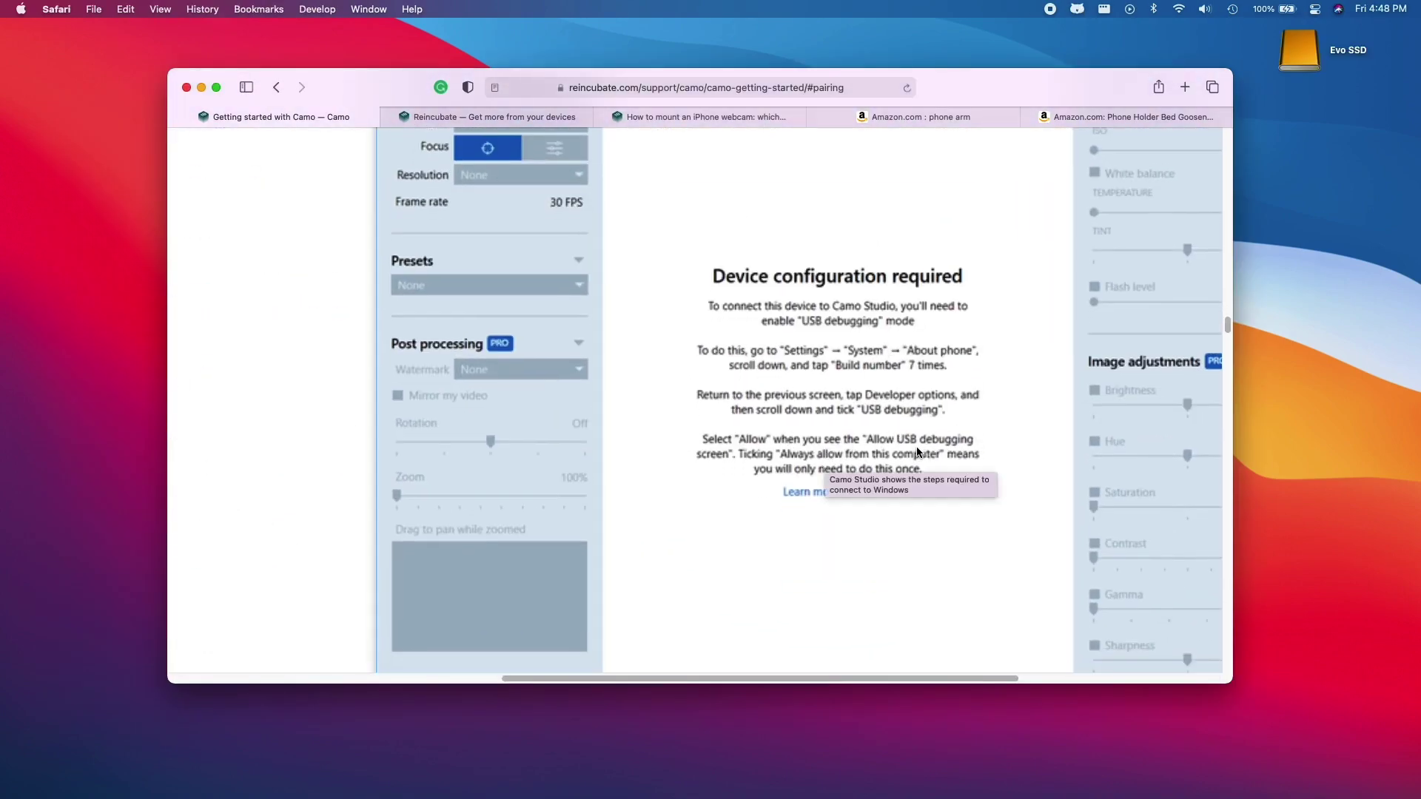
{"action": "scroll", "coordinate": [920, 469], "scroll_direction": "down", "scroll_amount": 5}
{"action": "scroll", "coordinate": [920, 468], "scroll_direction": "down", "scroll_amount": 5}
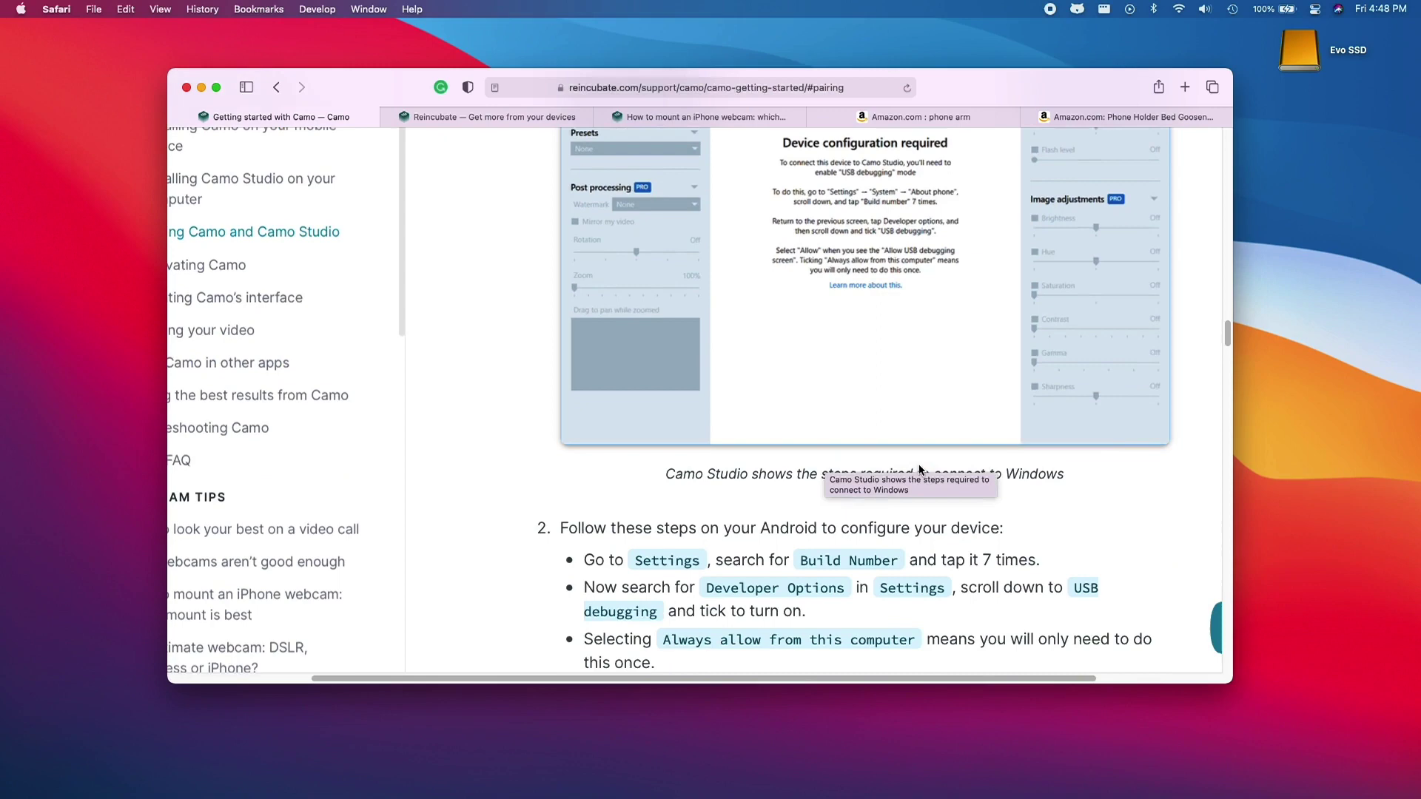
{"action": "scroll", "coordinate": [917, 463], "scroll_direction": "down", "scroll_amount": 5}
{"action": "scroll", "coordinate": [917, 463], "scroll_direction": "down", "scroll_amount": 1}
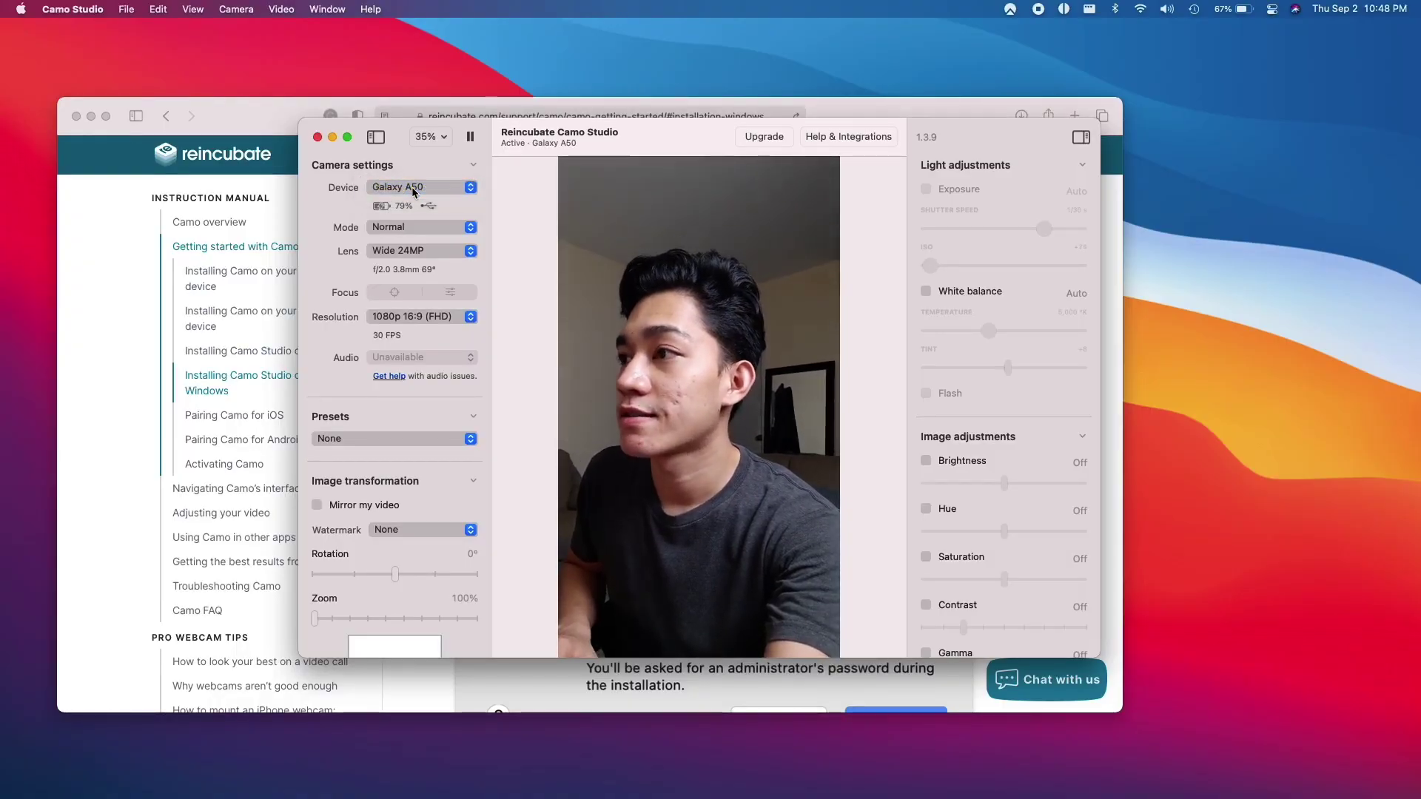
Step: Review the Lens options and keep the resolution at 1080p 16:9 (FHD)
{"action": "left_click", "coordinate": [419, 252]}
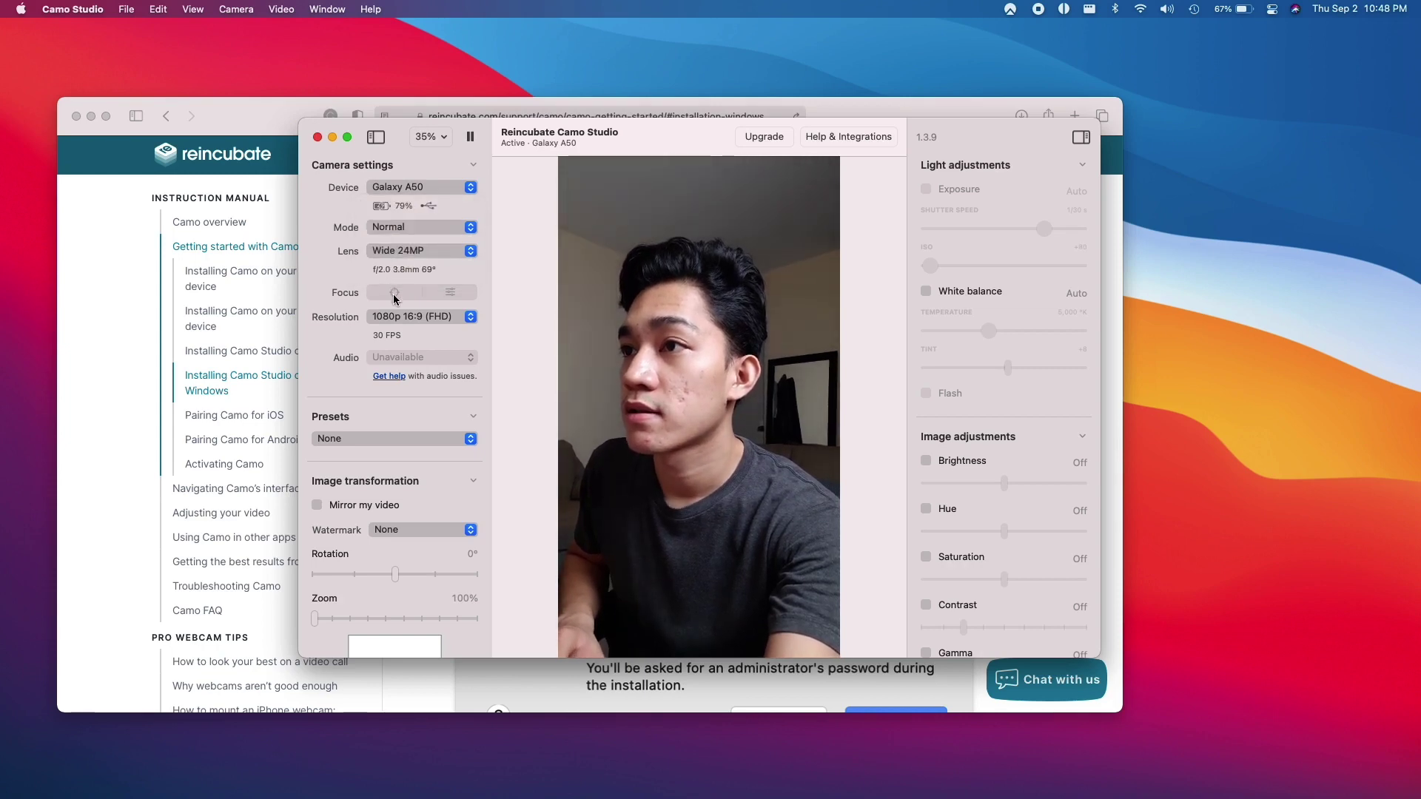
{"action": "left_click", "coordinate": [445, 317]}
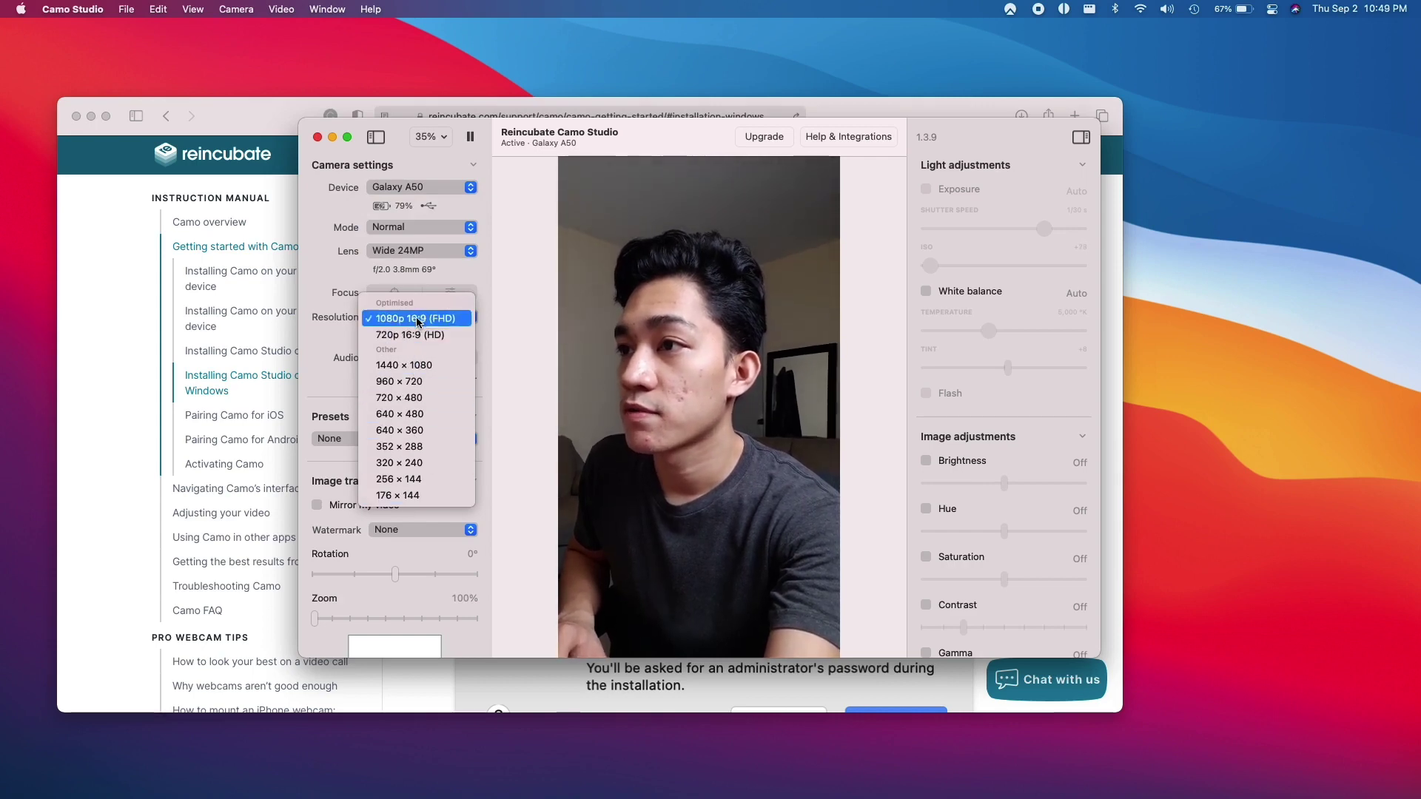
{"action": "left_click", "coordinate": [419, 321]}
{"action": "left_click", "coordinate": [387, 339]}
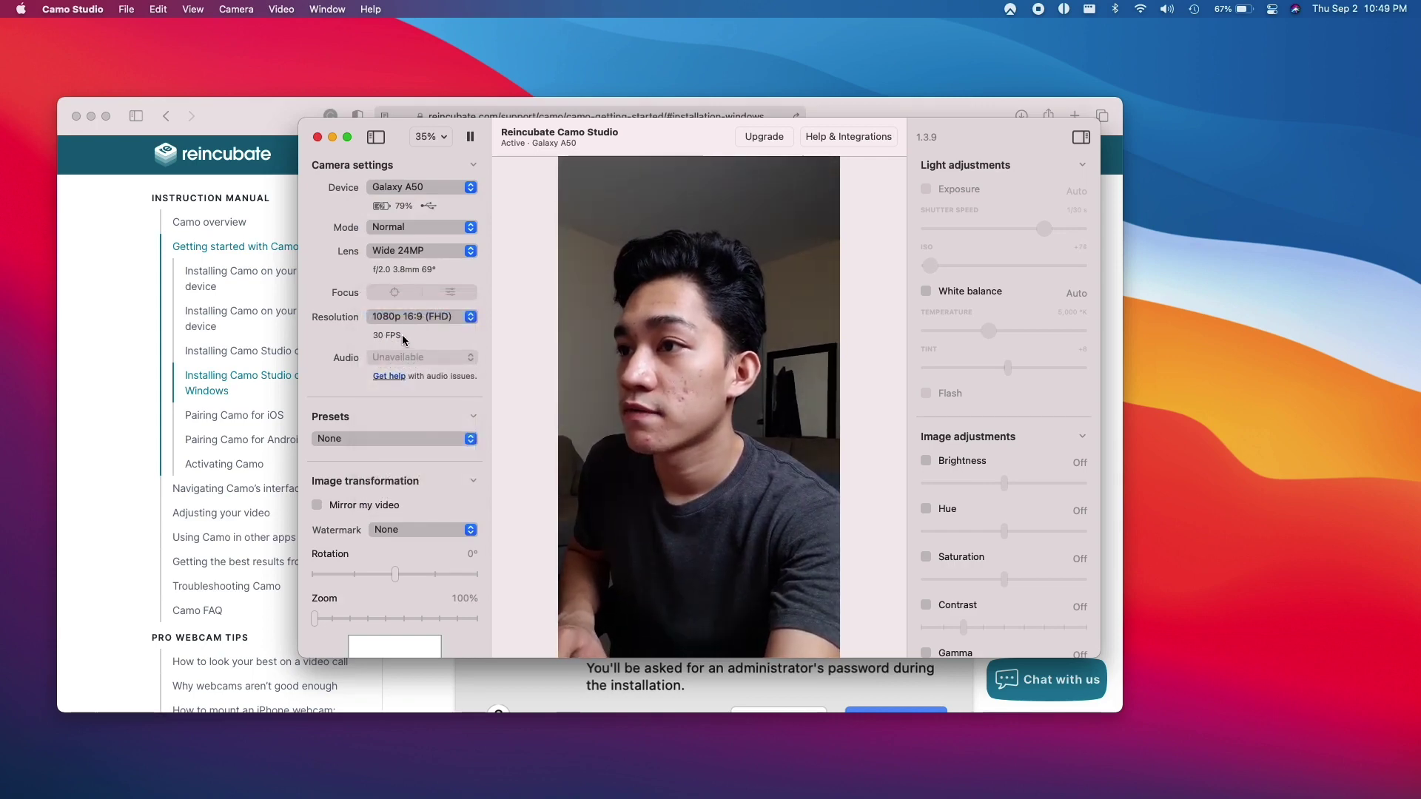
Step: Open the audio Get help page and set the preview magnification to Scale to Fit
{"action": "left_click", "coordinate": [389, 377]}
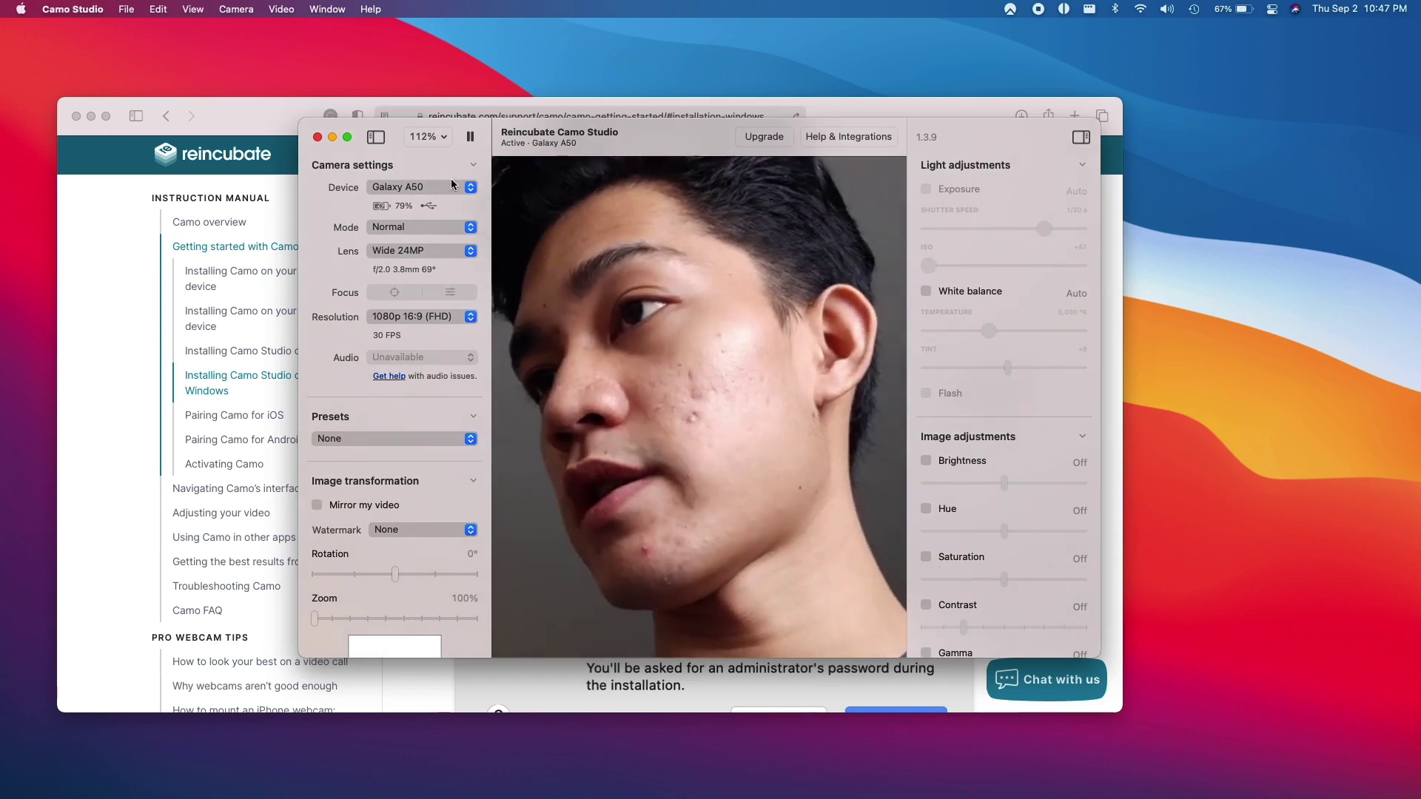
{"action": "left_click", "coordinate": [426, 137]}
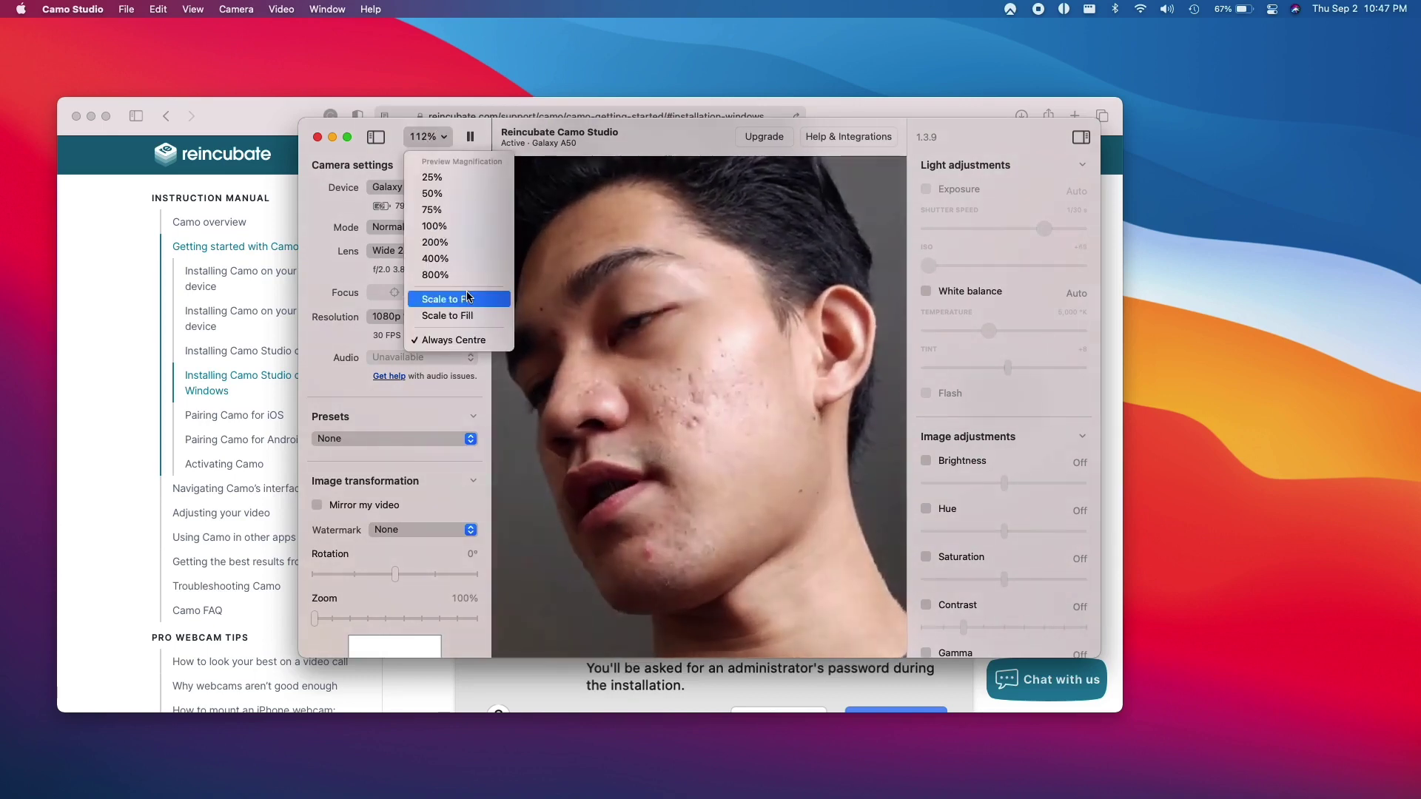
{"action": "left_click", "coordinate": [467, 298]}
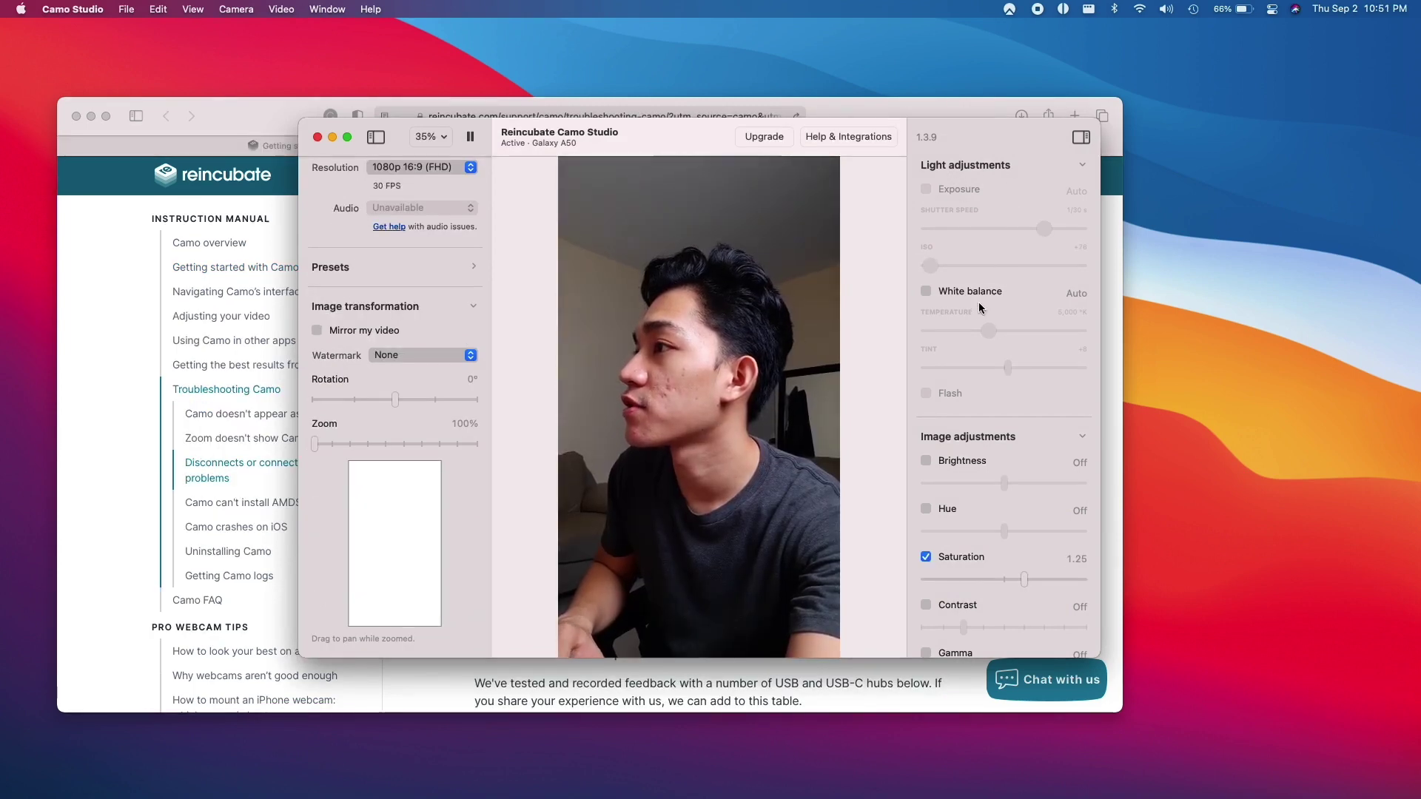
{"action": "left_click_drag", "start_coordinate": [988, 331], "coordinate": [951, 331]}
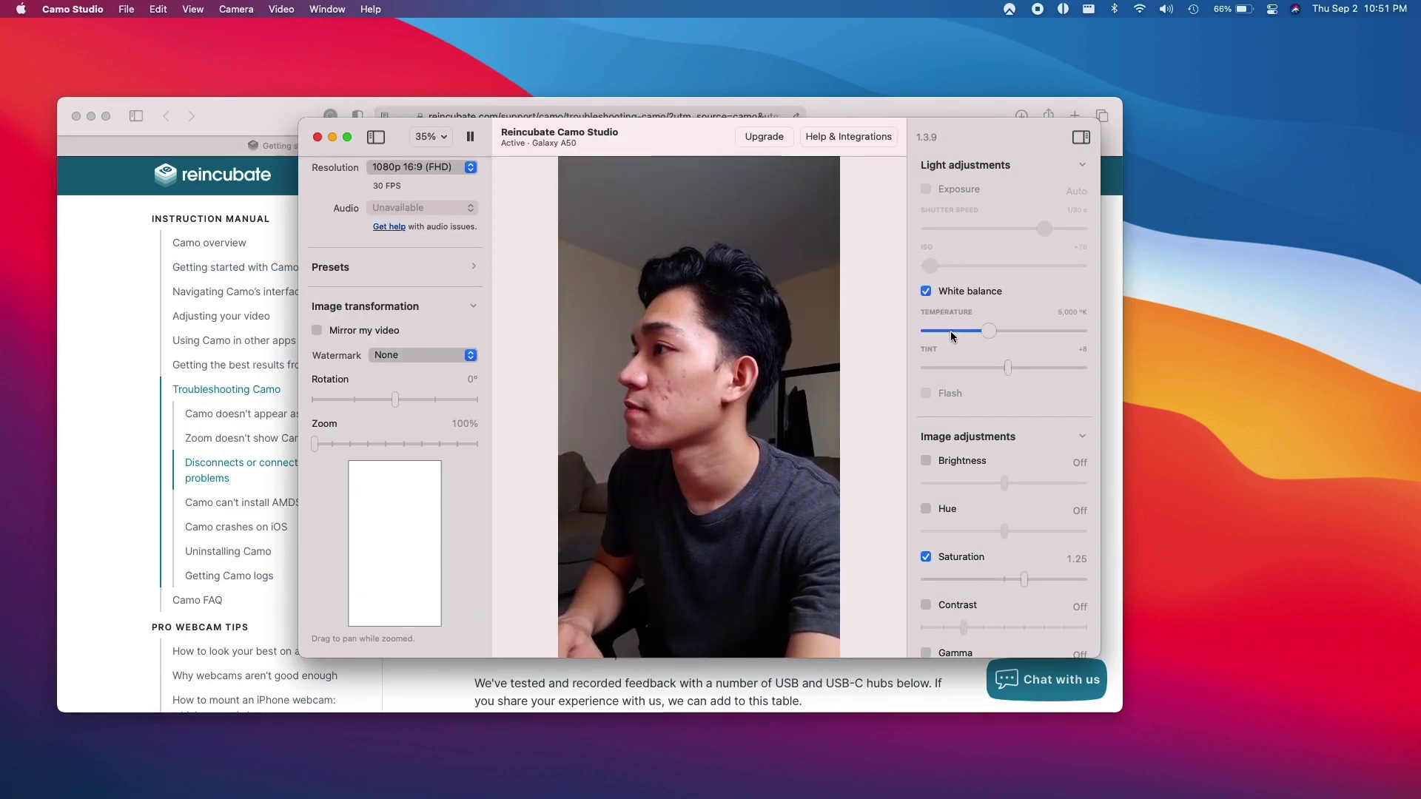
{"action": "left_click", "coordinate": [1042, 331]}
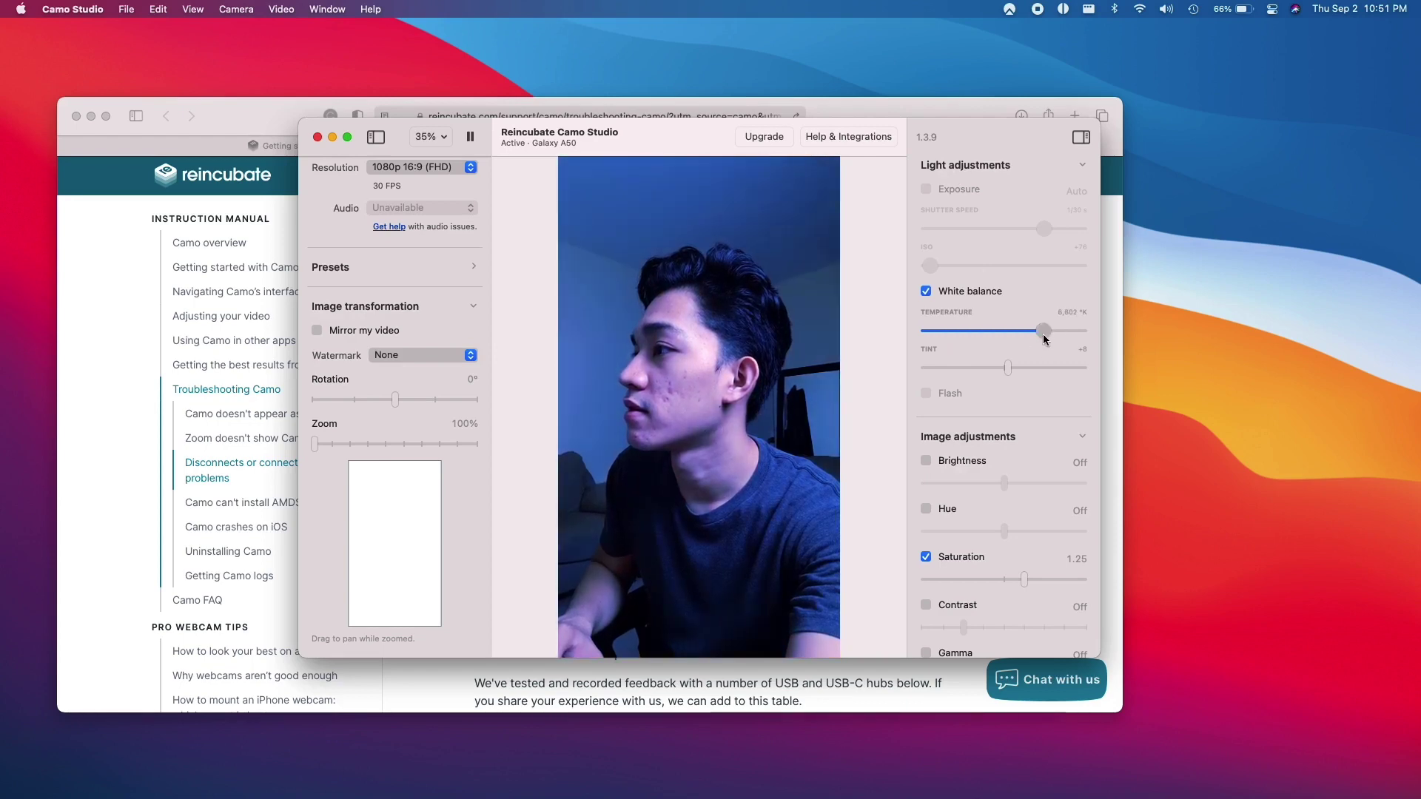
{"action": "left_click_drag", "start_coordinate": [1008, 368], "coordinate": [984, 367]}
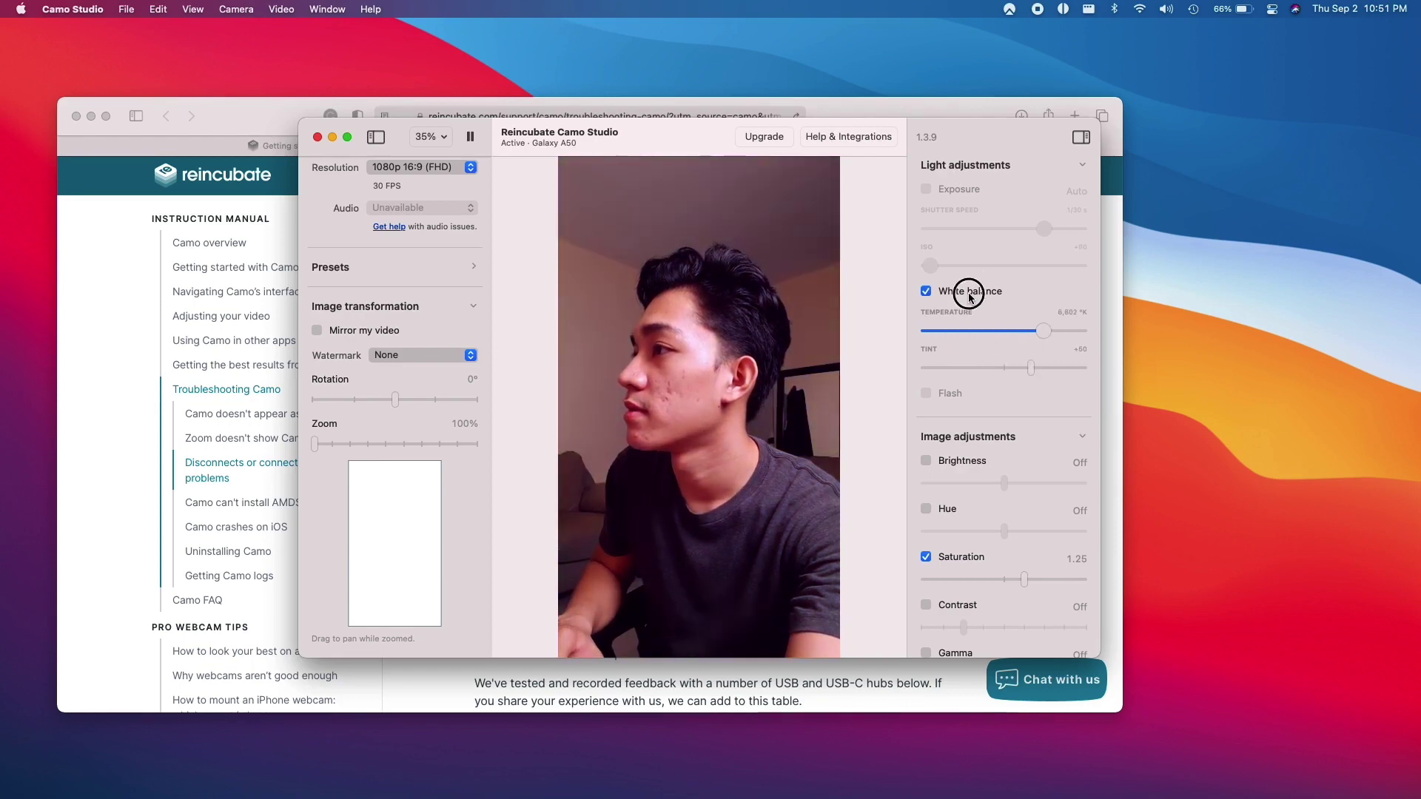
{"action": "scroll", "coordinate": [1011, 349], "scroll_direction": "down", "scroll_amount": 2}
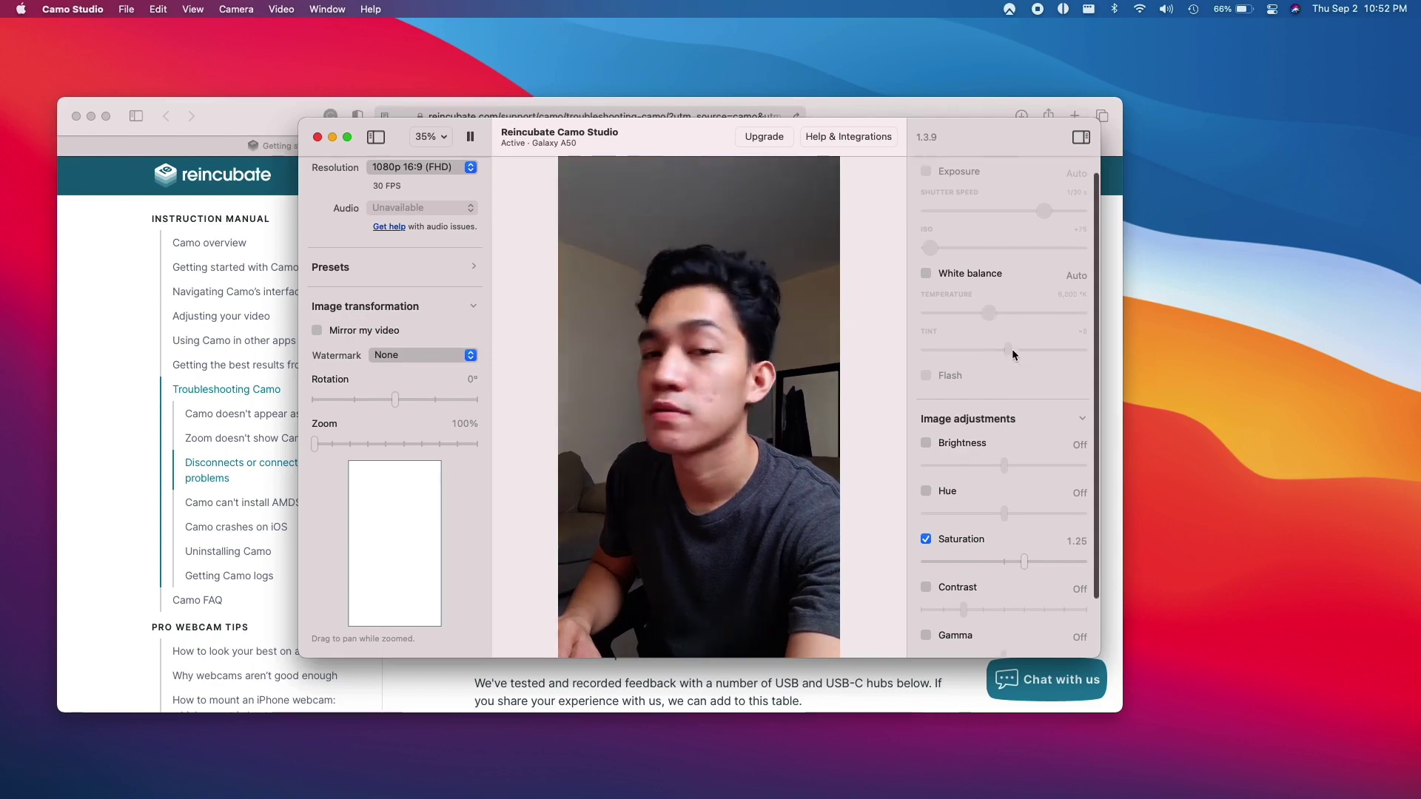
{"action": "scroll", "coordinate": [1027, 362], "scroll_direction": "down", "scroll_amount": 2}
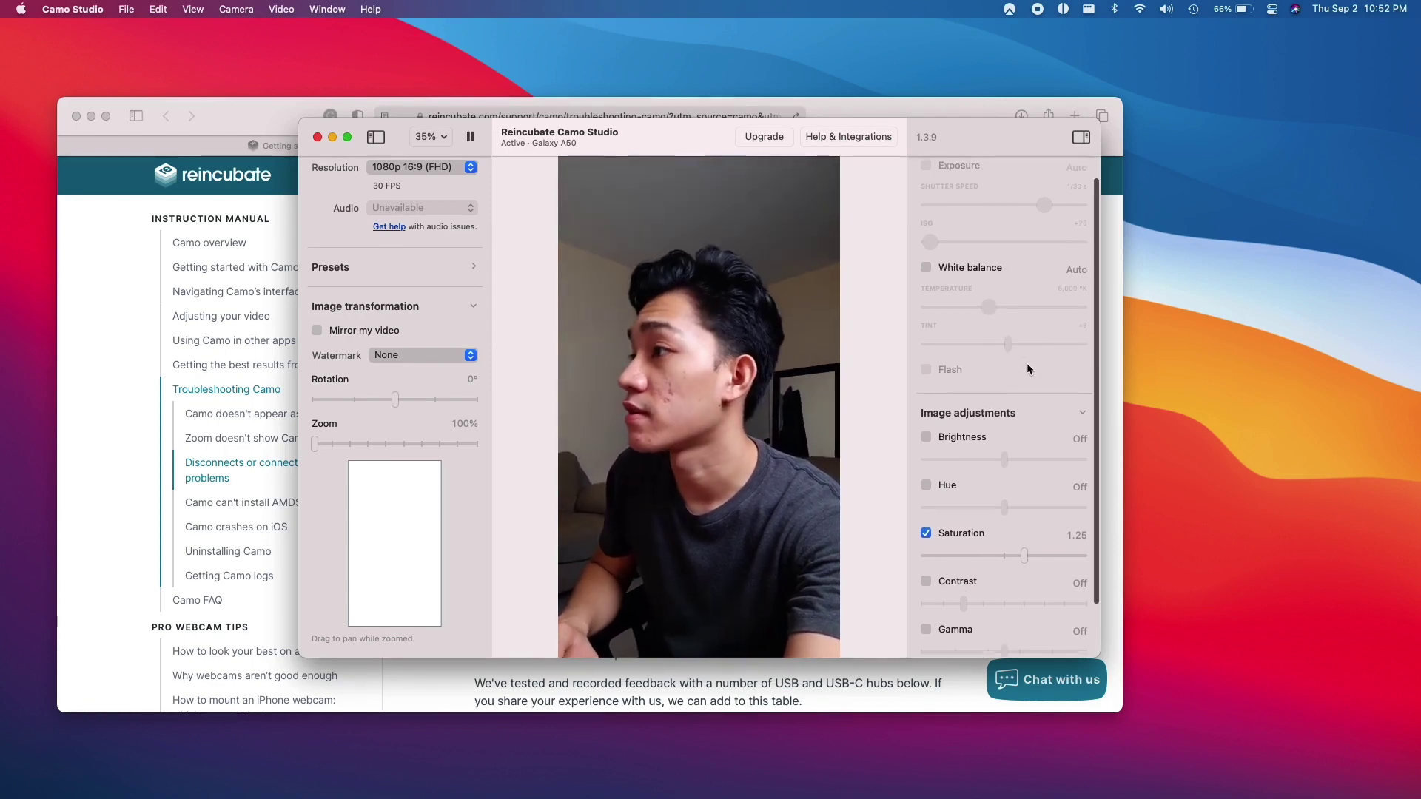
{"action": "scroll", "coordinate": [988, 361], "scroll_direction": "down", "scroll_amount": 1}
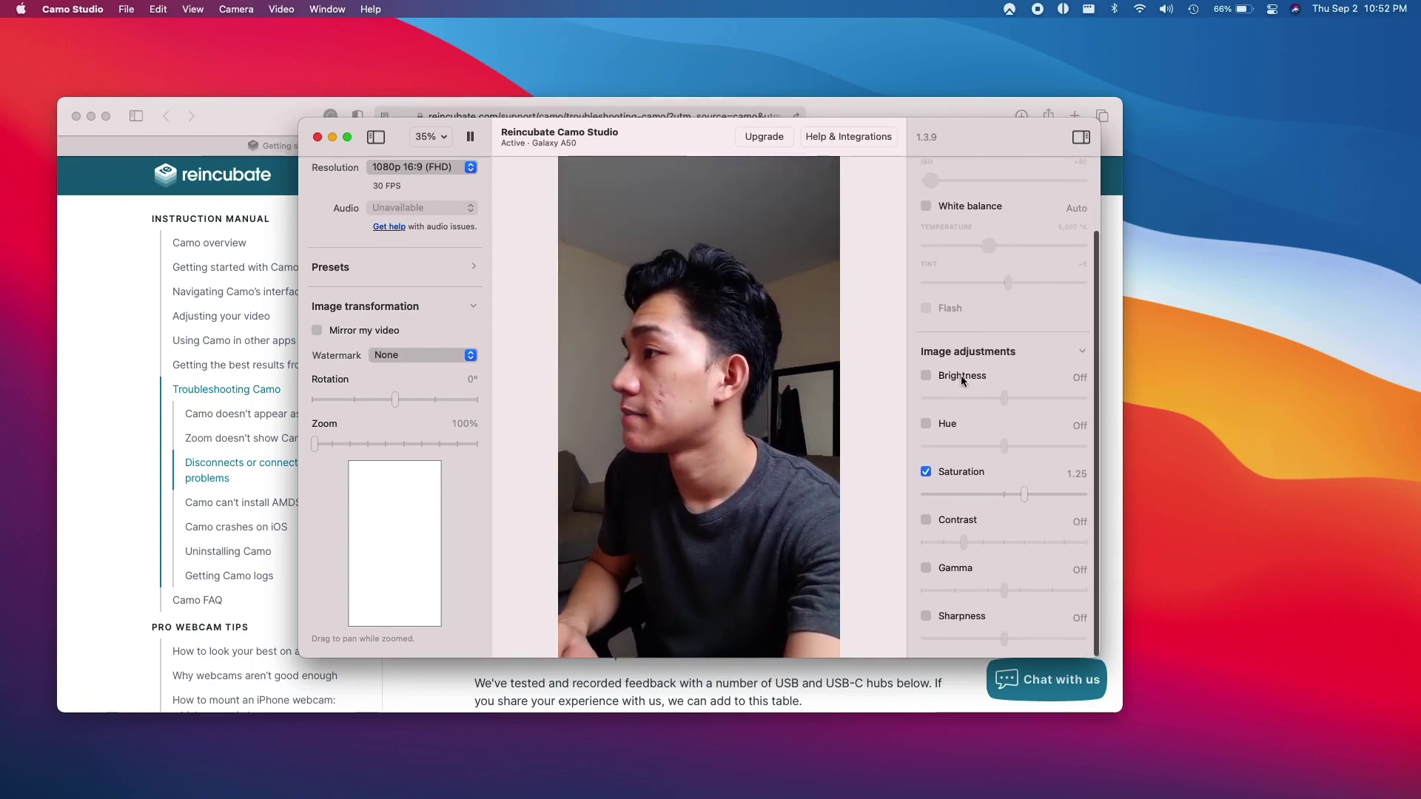
{"action": "scroll", "coordinate": [986, 358], "scroll_direction": "up", "scroll_amount": 4}
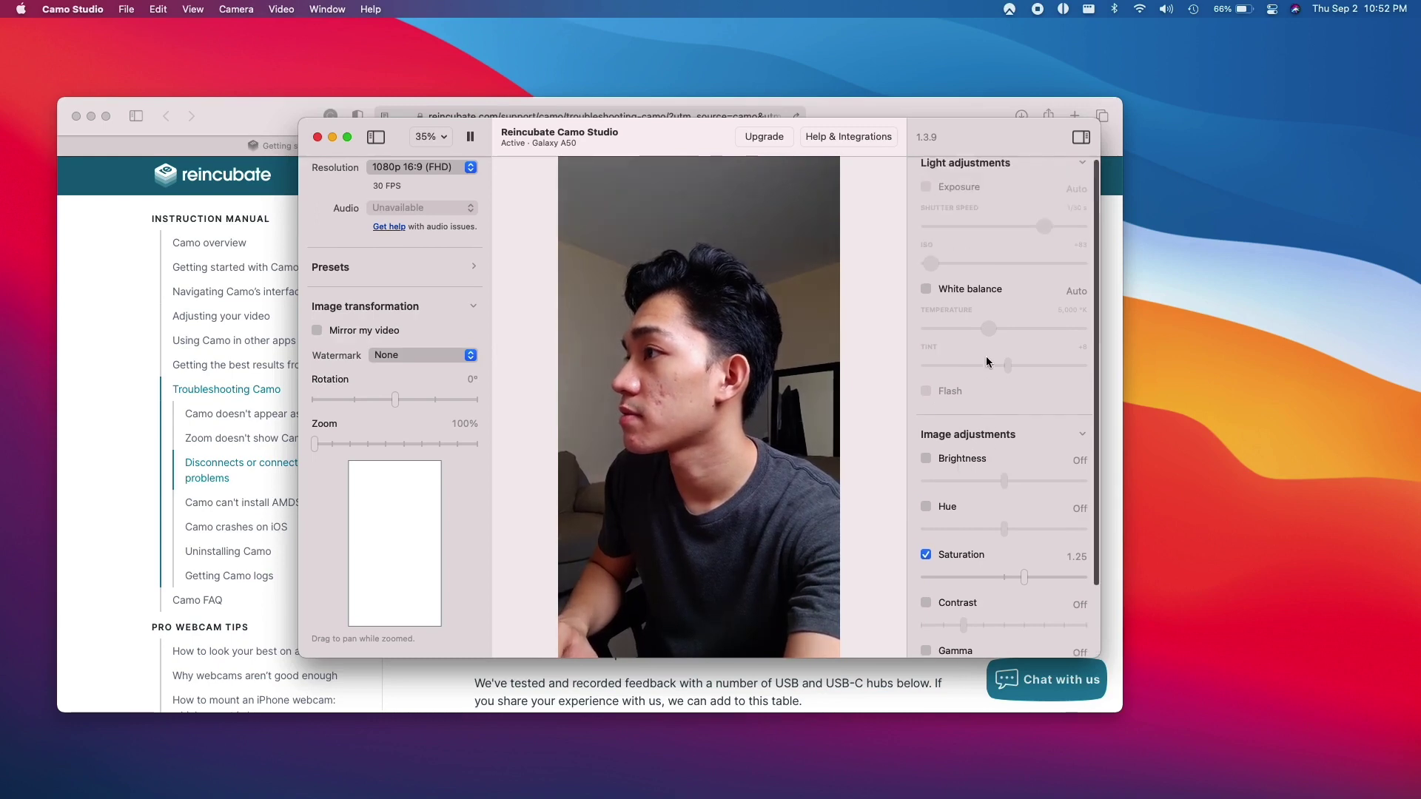
{"action": "left_click", "coordinate": [981, 167]}
{"action": "left_click", "coordinate": [981, 168]}
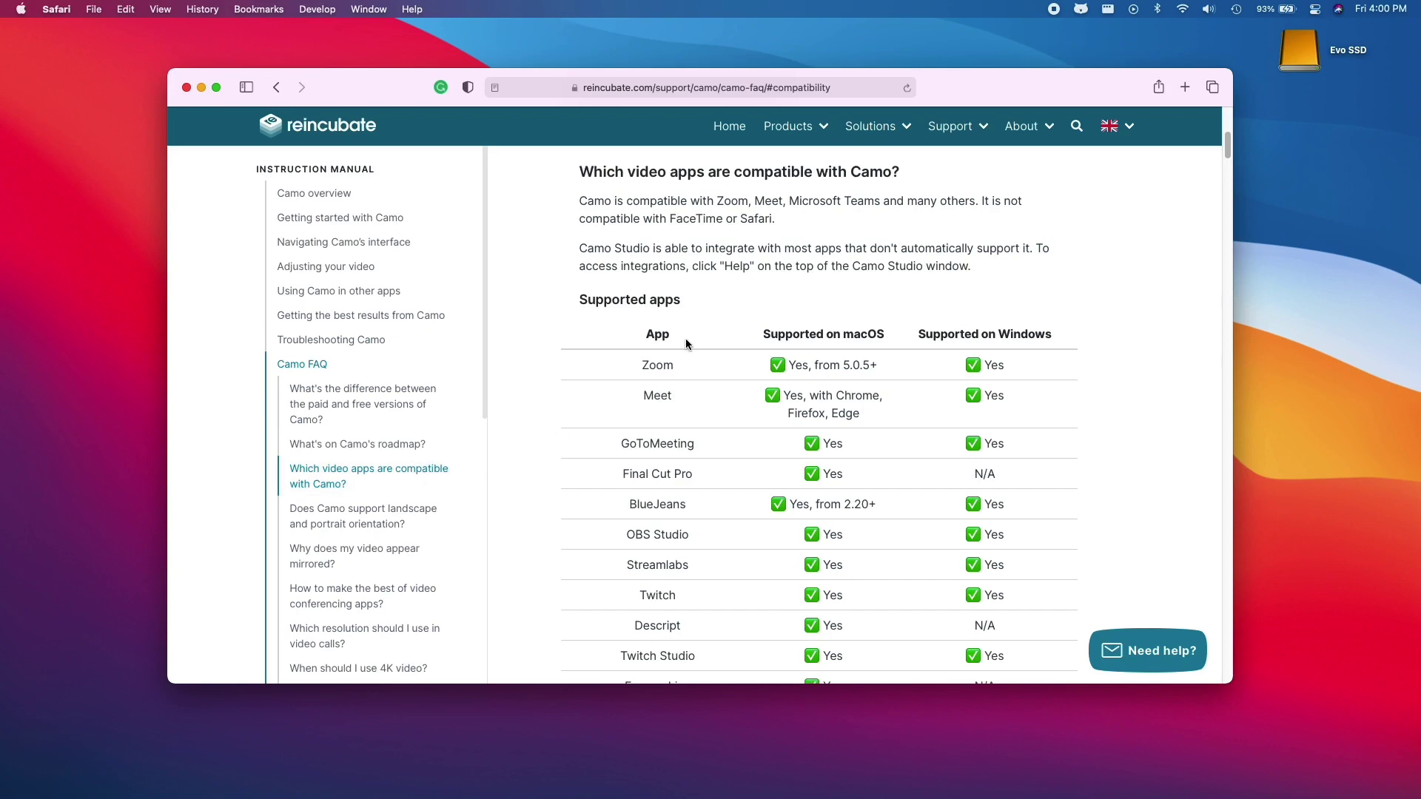
Step: Scroll the Camo FAQ's Supported apps table toward Supported browsers
{"action": "scroll", "coordinate": [686, 339], "scroll_direction": "down", "scroll_amount": 12}
{"action": "scroll", "coordinate": [686, 339], "scroll_direction": "down", "scroll_amount": 13}
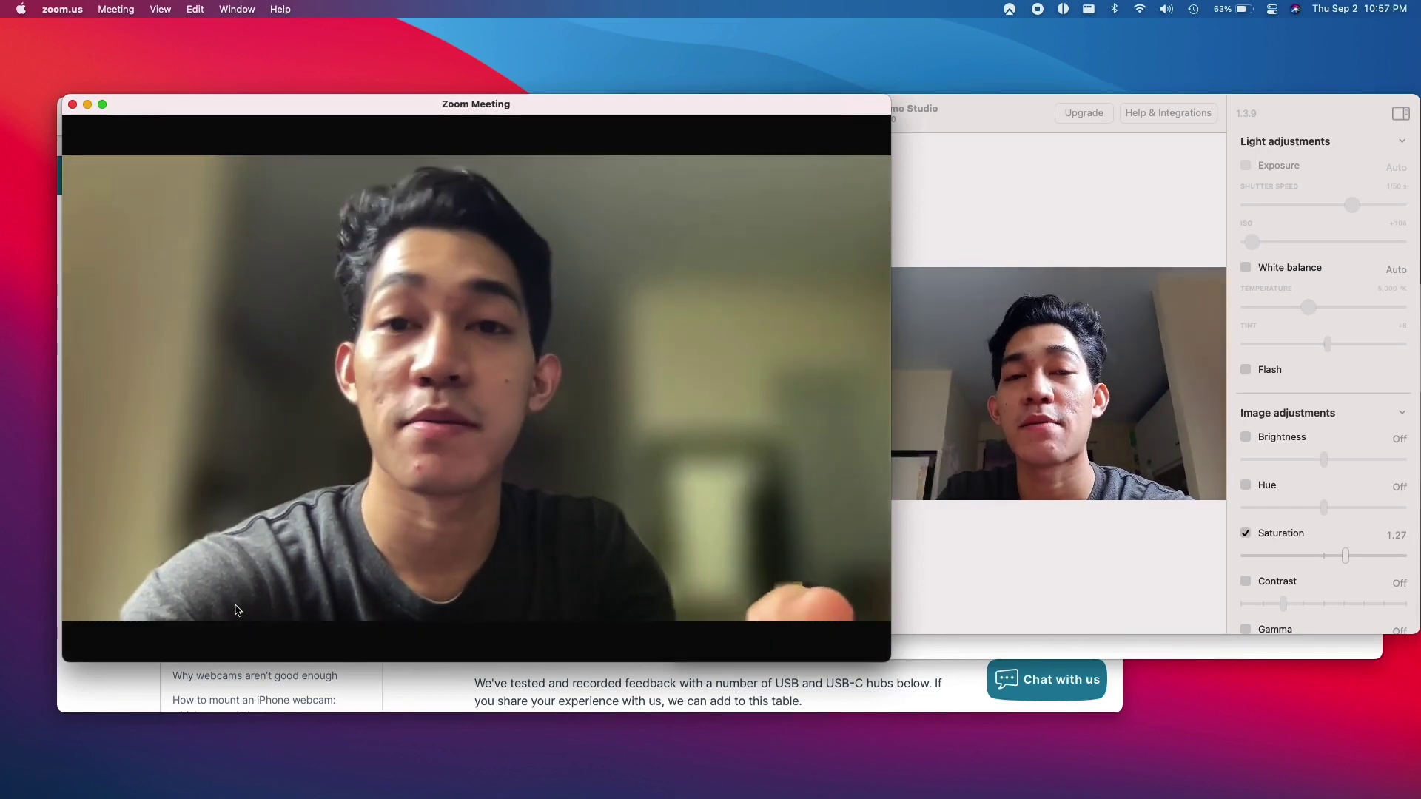
Step: Switch Zoom's camera to Reincubate Camo, compare with FaceTime HD Camera, and shift the window right
{"action": "left_click", "coordinate": [188, 638]}
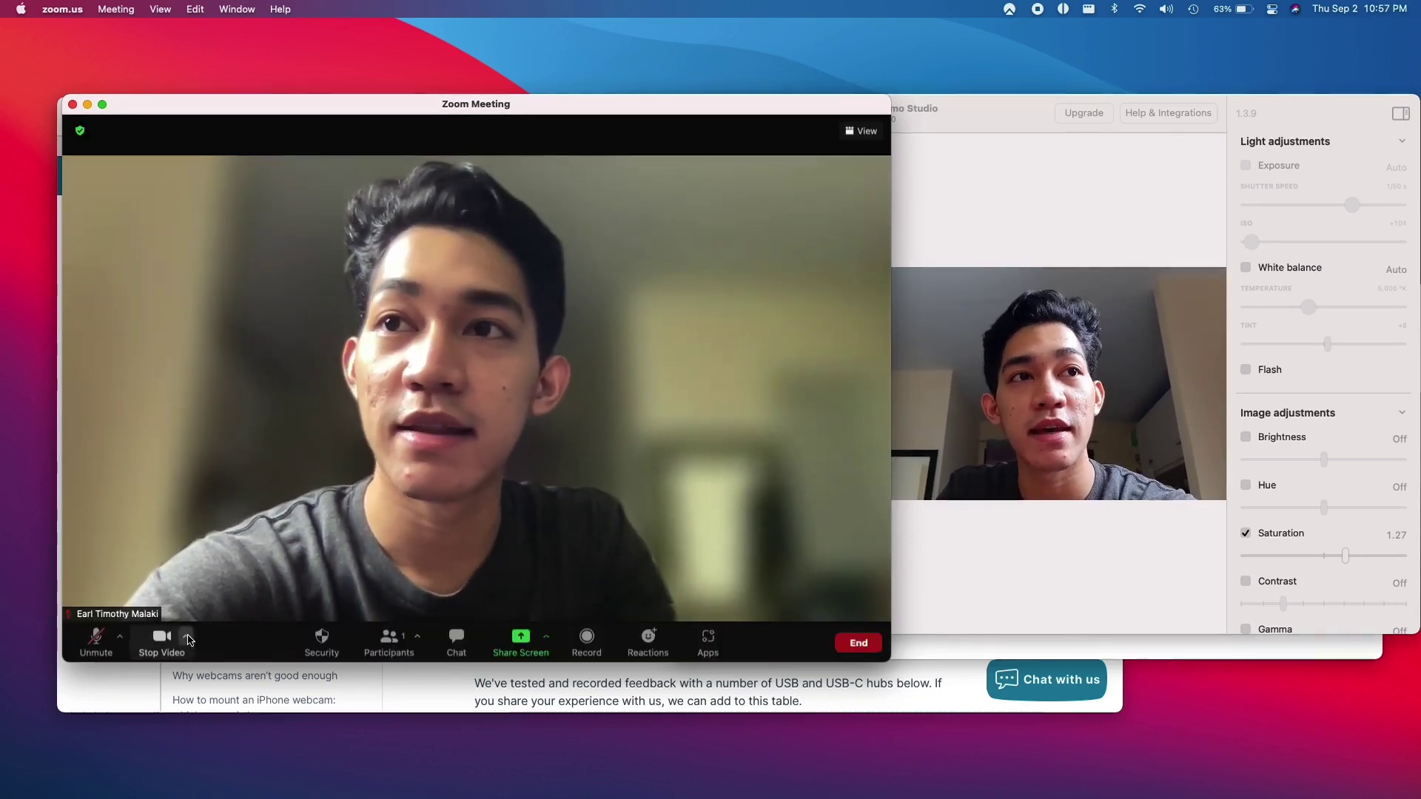
{"action": "left_click", "coordinate": [237, 530]}
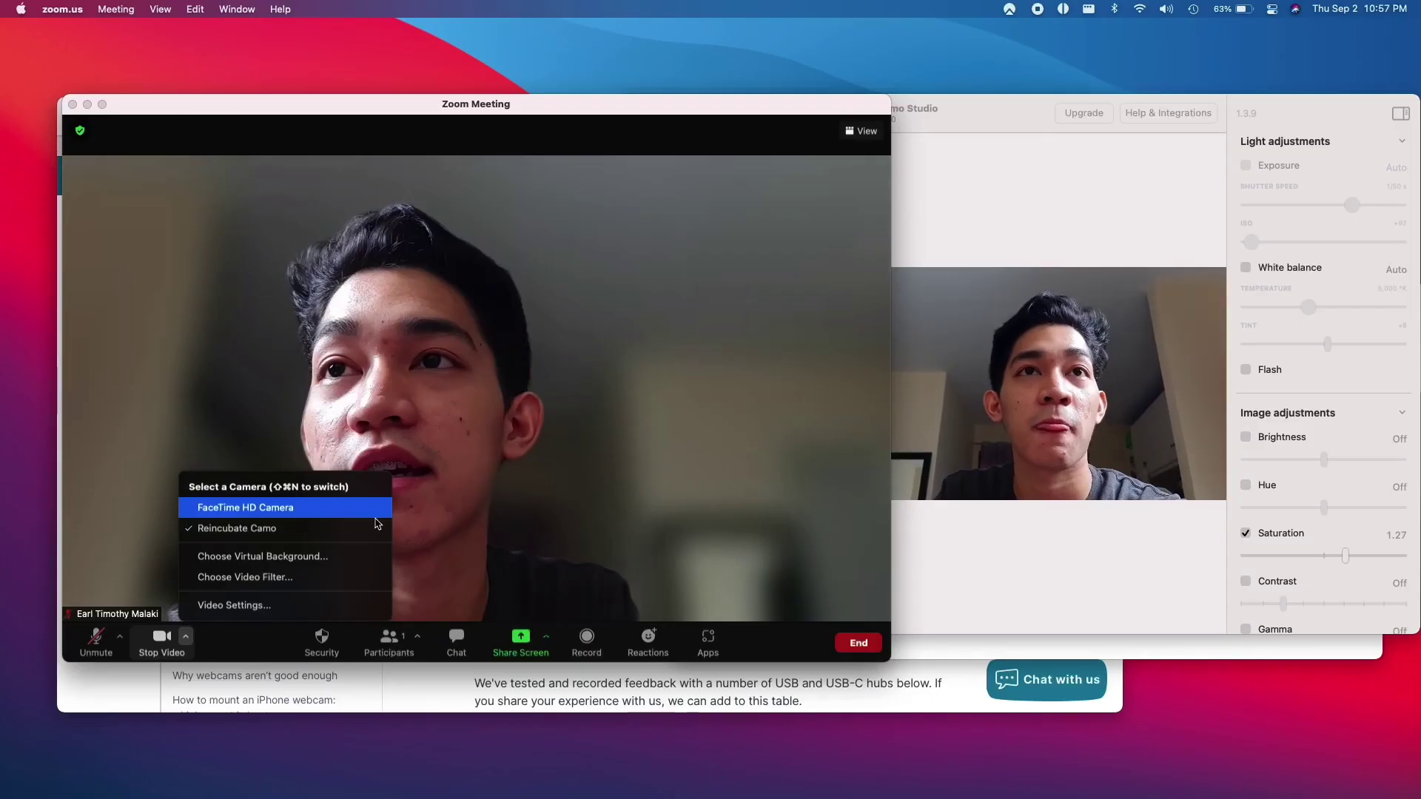
{"action": "left_click", "coordinate": [374, 517]}
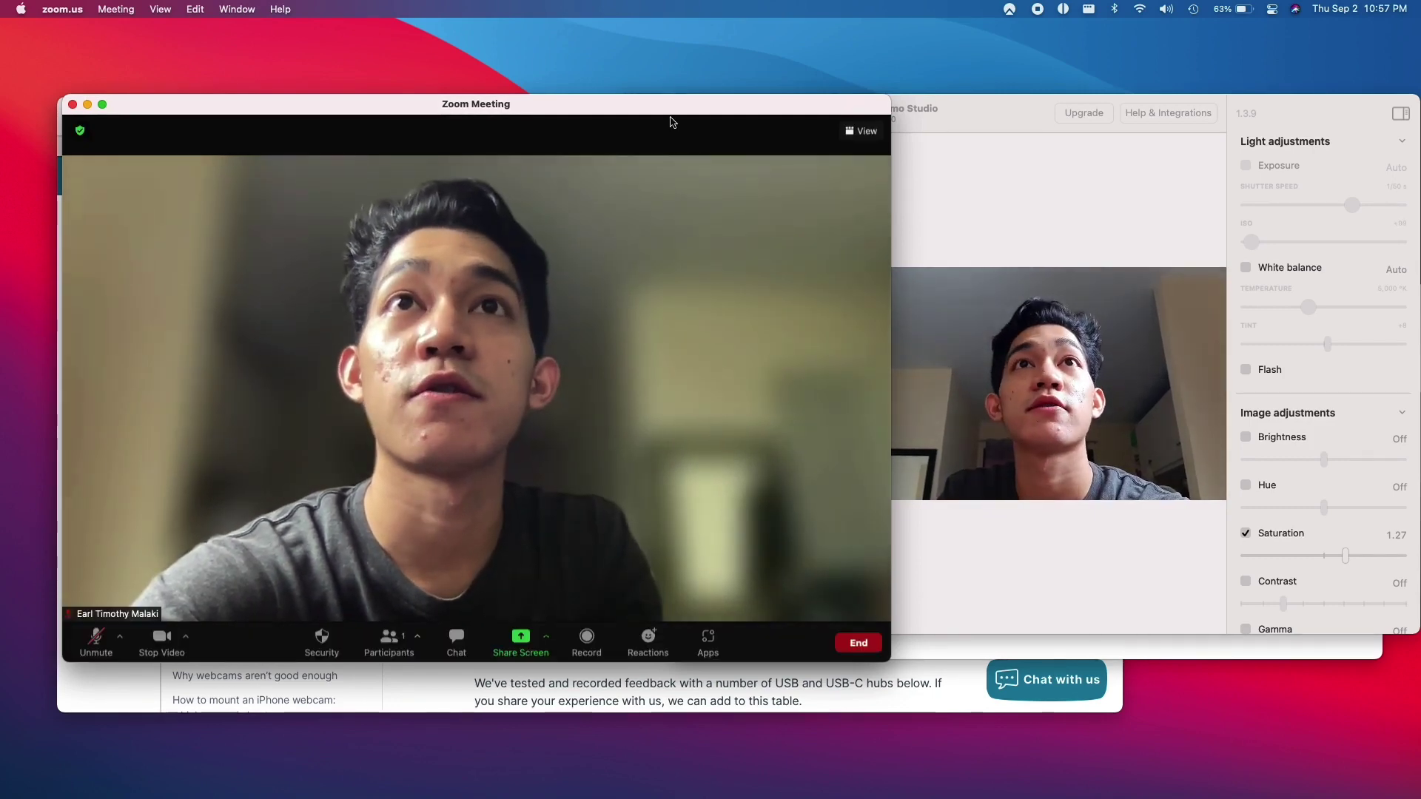
{"action": "left_click_drag", "start_coordinate": [672, 122], "coordinate": [704, 127]}
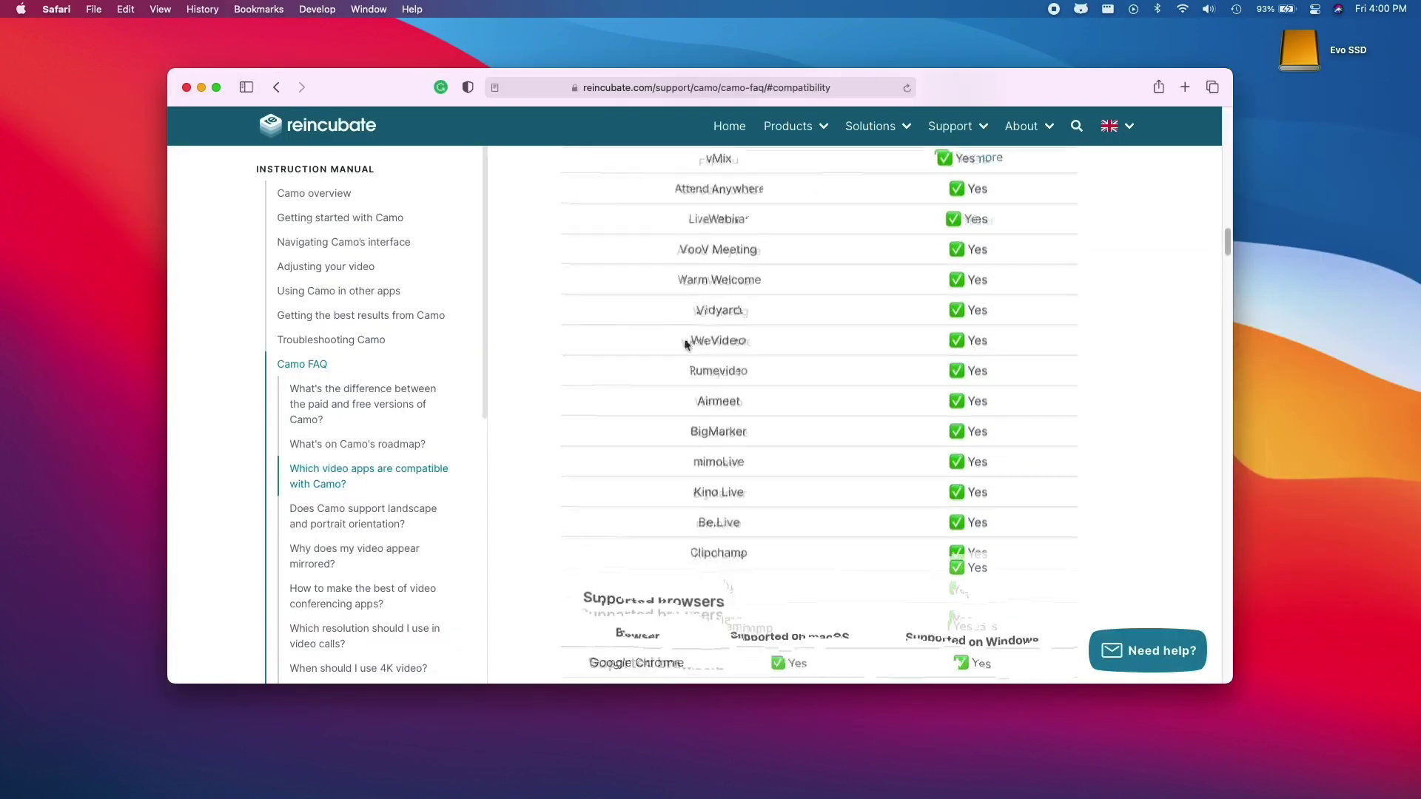
{"action": "scroll", "coordinate": [687, 337], "scroll_direction": "down", "scroll_amount": 5}
Step: Scroll to the FAQ's Supported browsers list, then start an instant Google Meet meeting in Brave
{"action": "scroll", "coordinate": [687, 337], "scroll_direction": "down", "scroll_amount": 2}
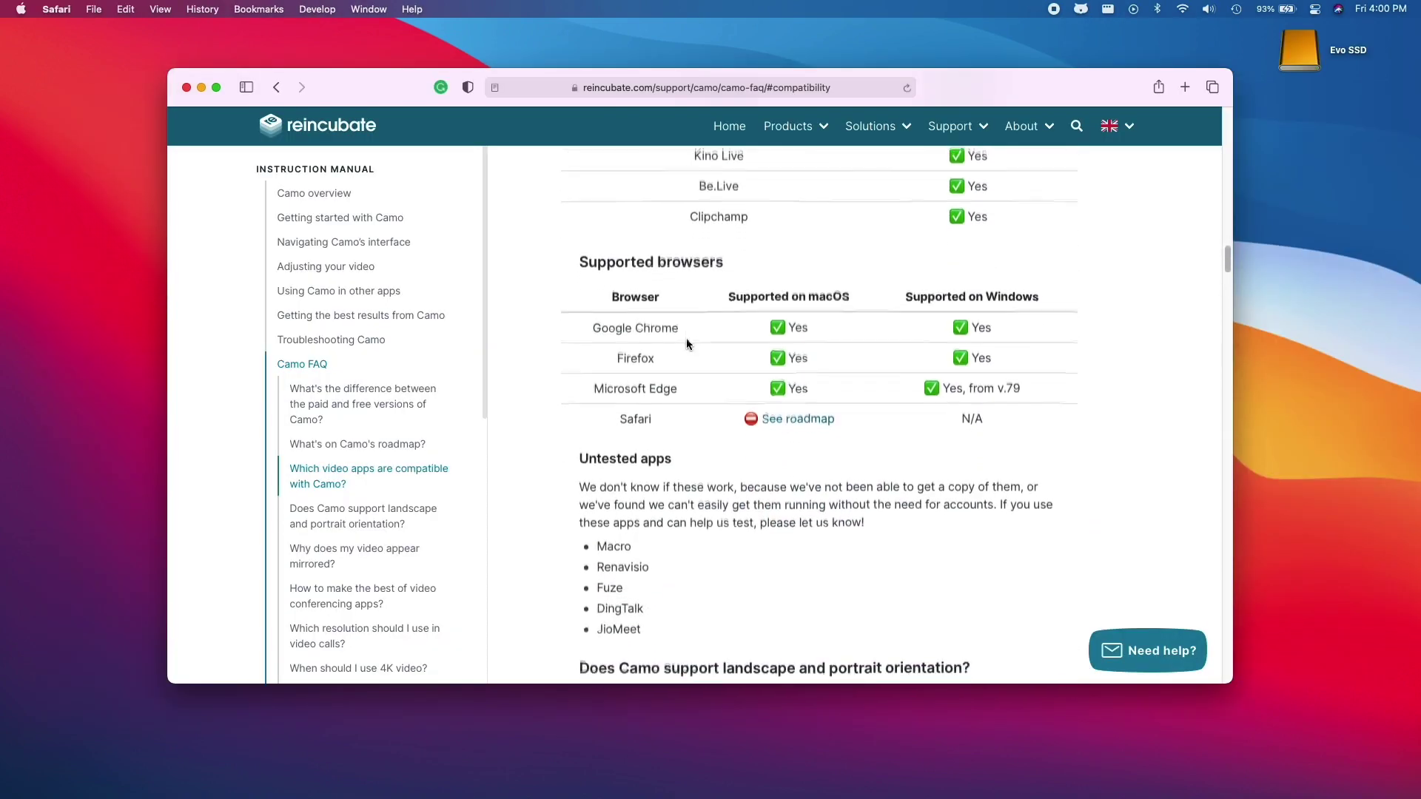
{"action": "scroll", "coordinate": [686, 339], "scroll_direction": "down", "scroll_amount": 1}
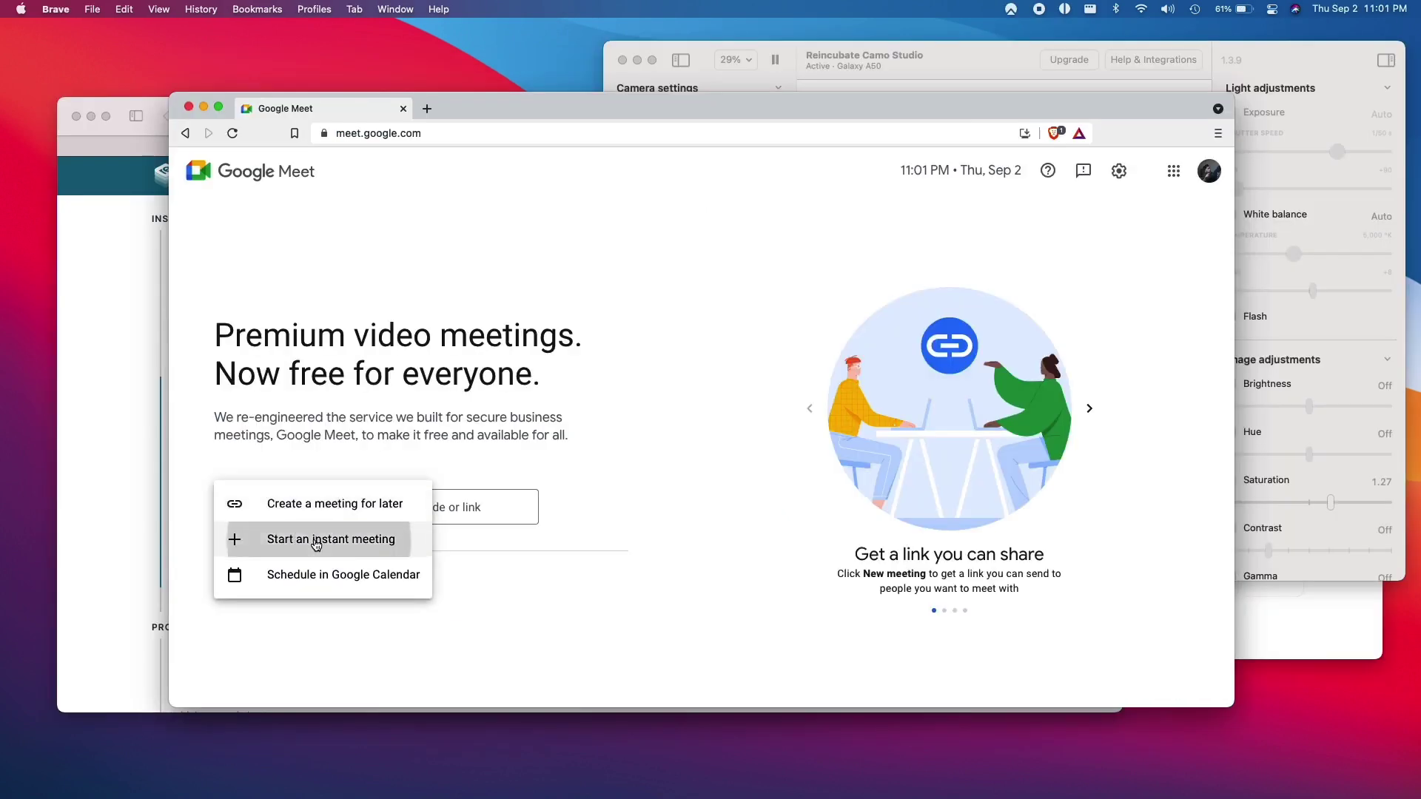
{"action": "left_click", "coordinate": [316, 545]}
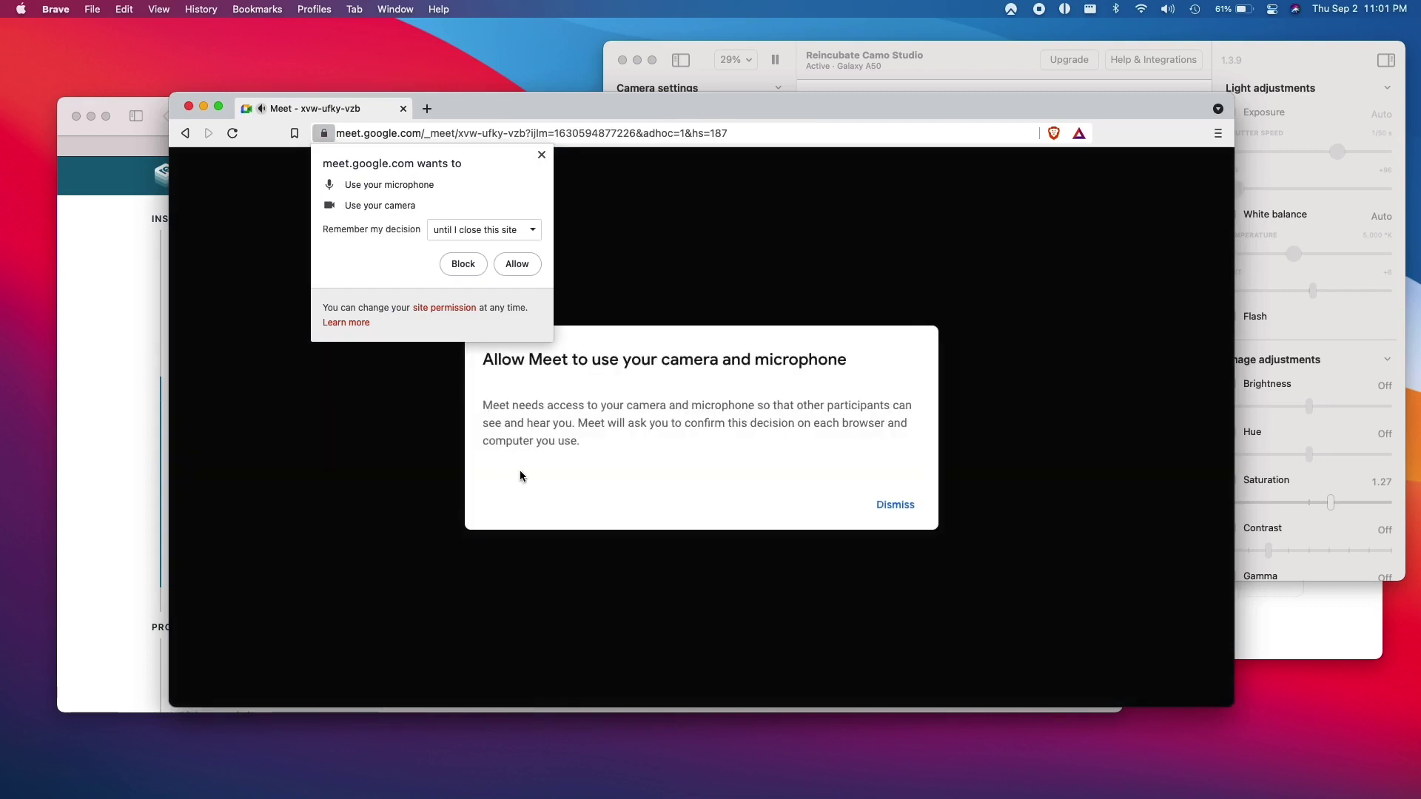
Step: Allow Meet camera access and set the Video camera to Reincubate Camo
{"action": "left_click", "coordinate": [515, 264]}
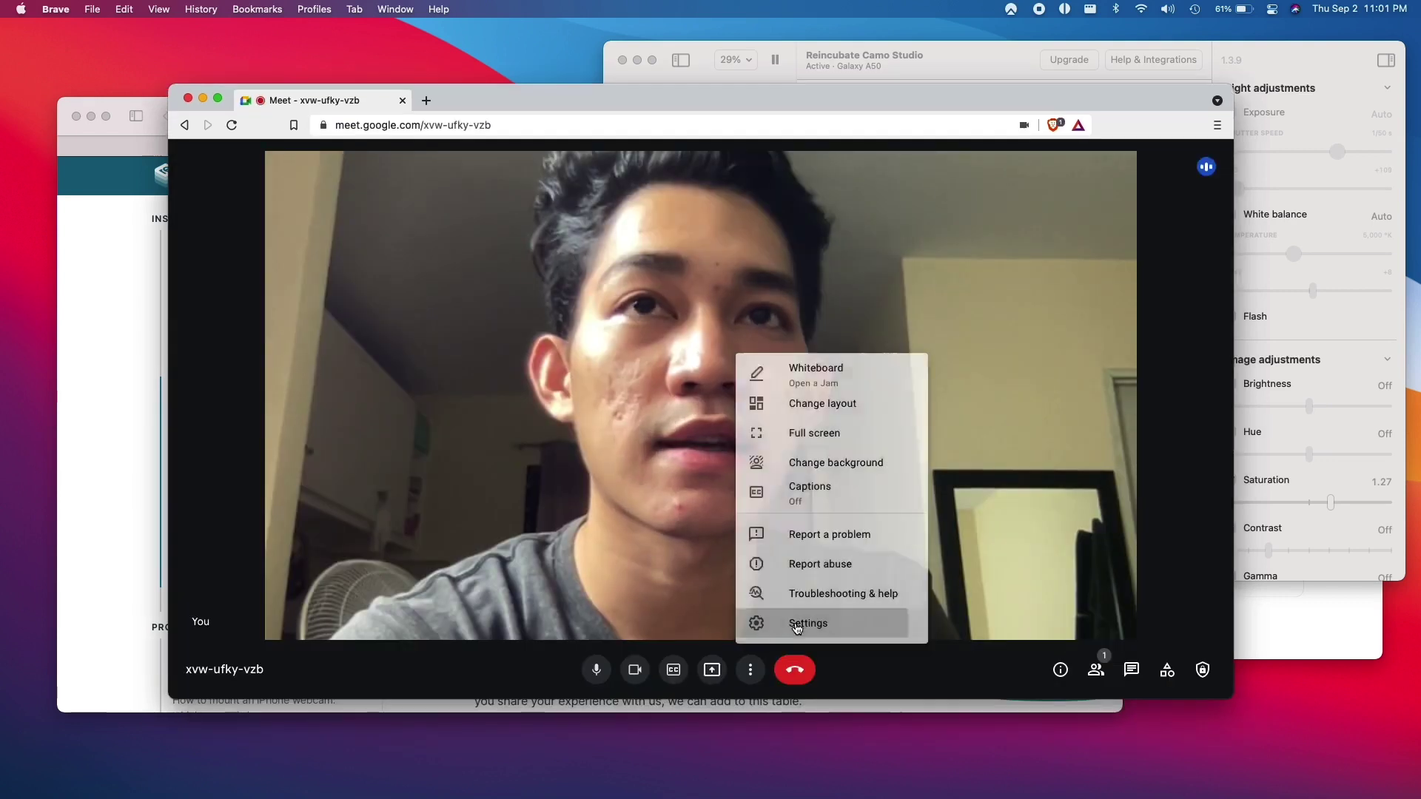
{"action": "left_click", "coordinate": [799, 622]}
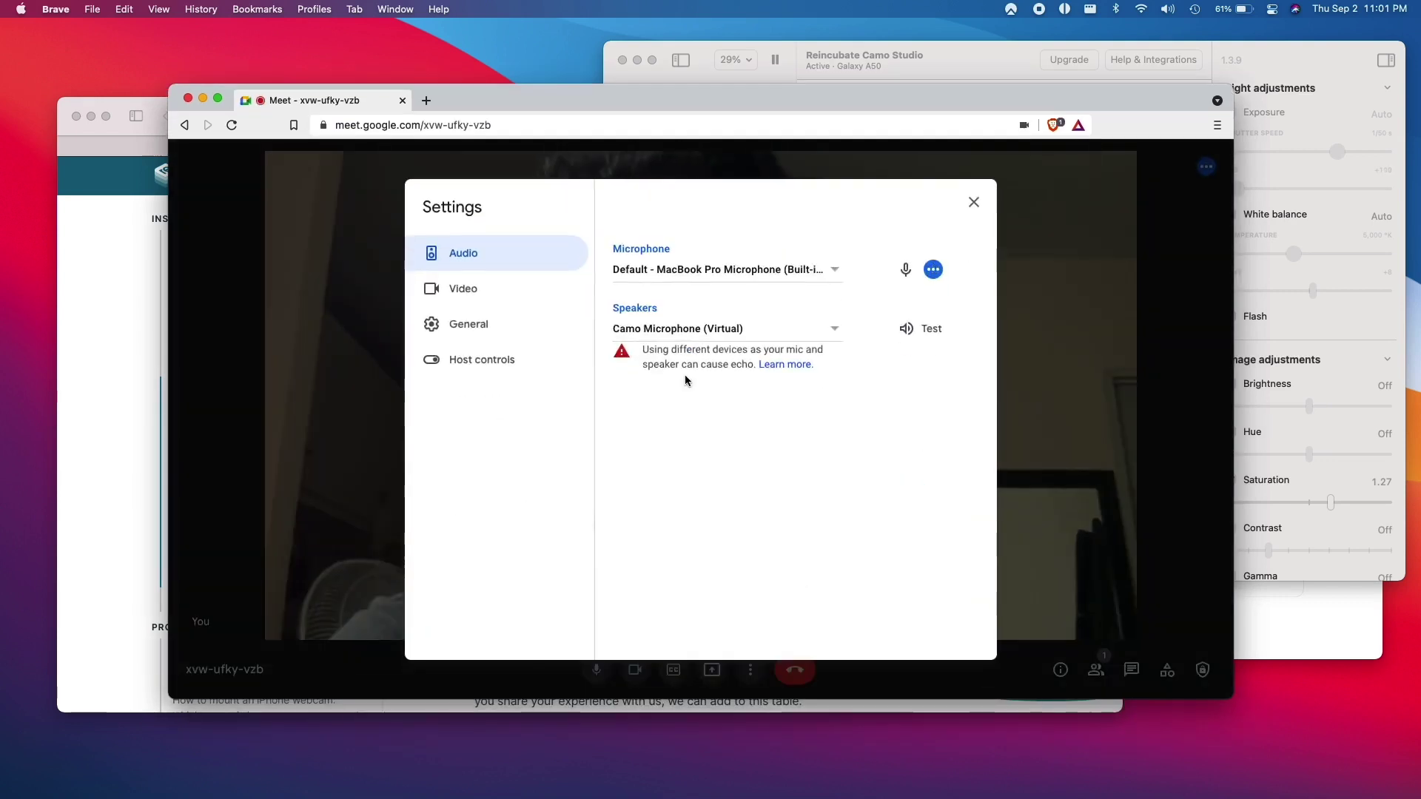
{"action": "left_click", "coordinate": [536, 293]}
{"action": "left_click", "coordinate": [689, 280]}
{"action": "left_click", "coordinate": [686, 293]}
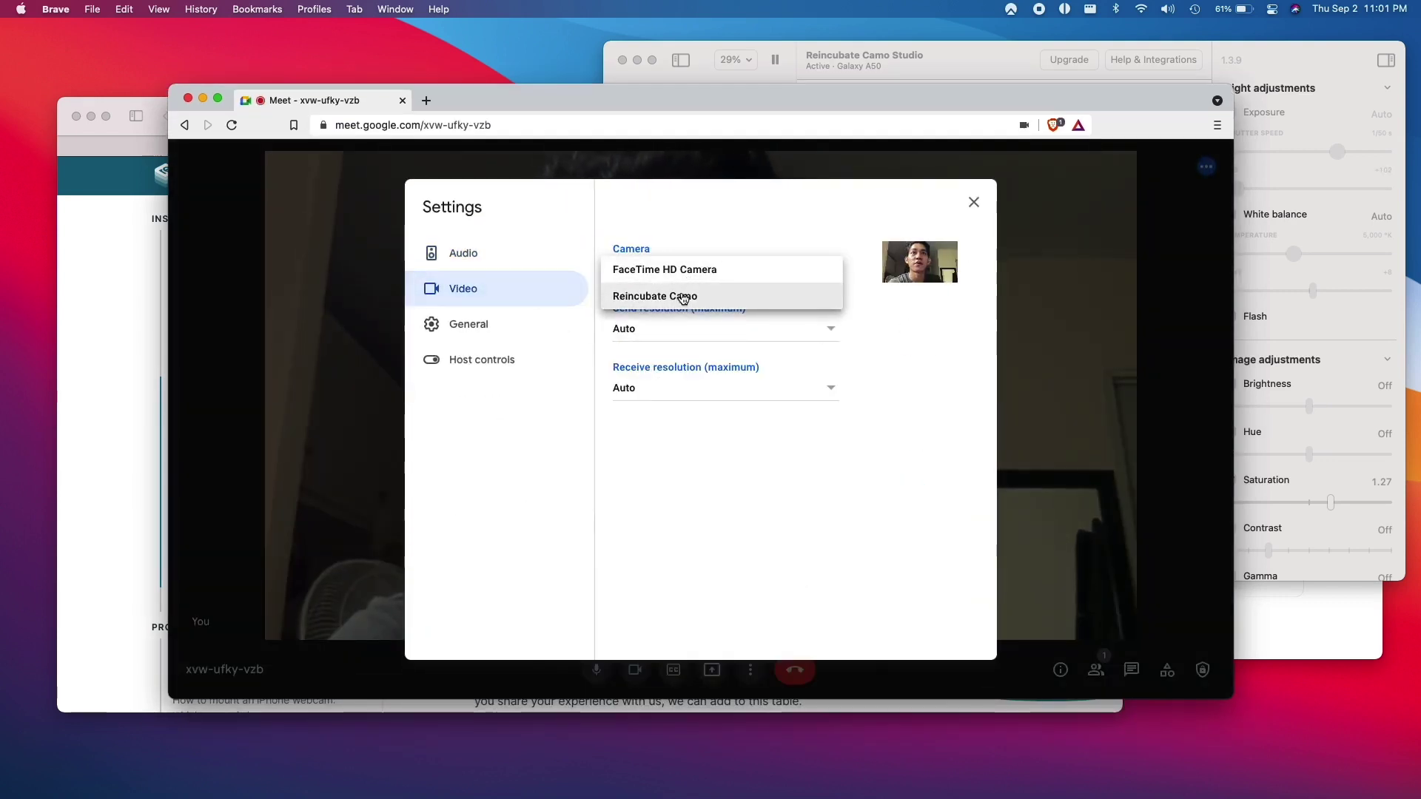
{"action": "left_click", "coordinate": [974, 201]}
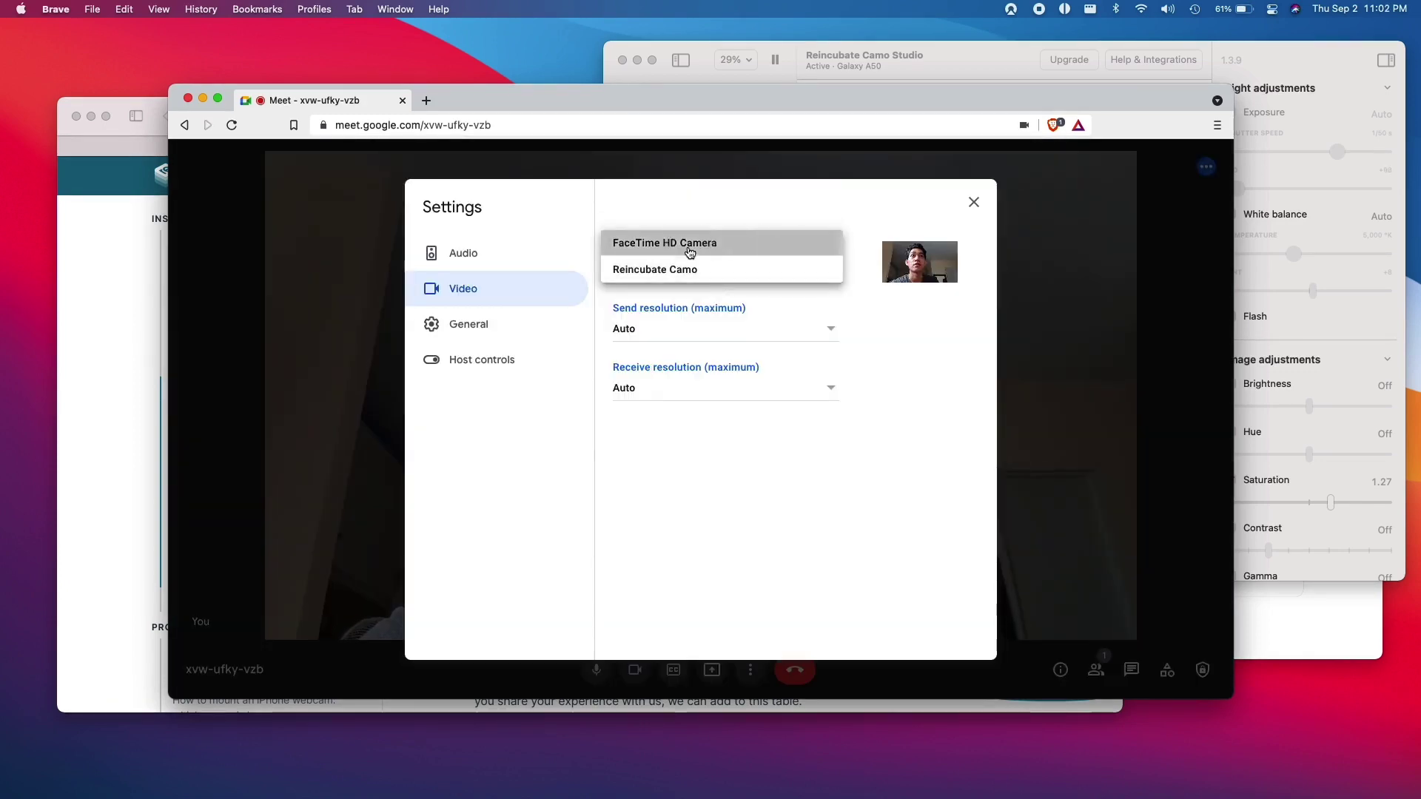
Step: Compare with FaceTime HD Camera, then reselect Reincubate Camo and return to the call
{"action": "left_click", "coordinate": [688, 244]}
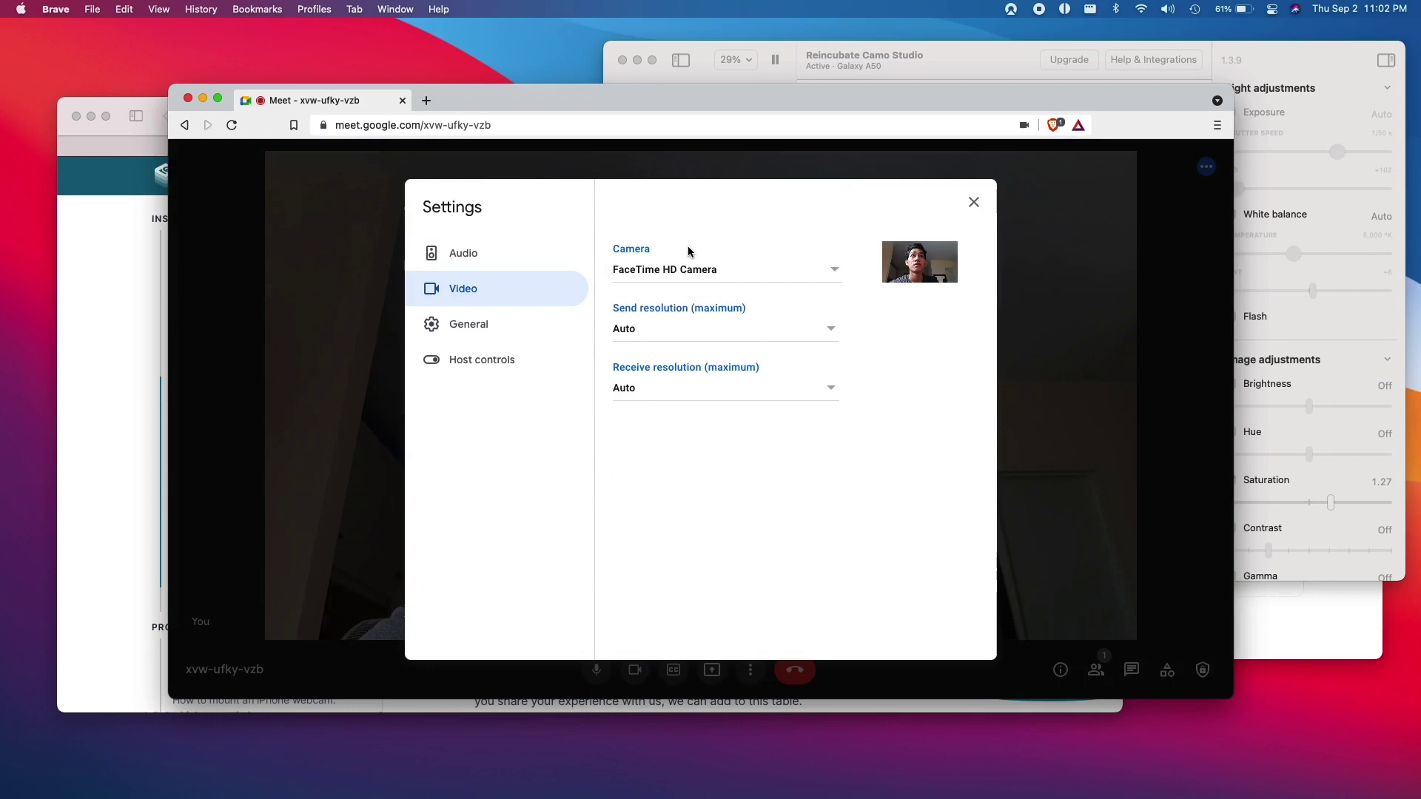
{"action": "left_click", "coordinate": [979, 205]}
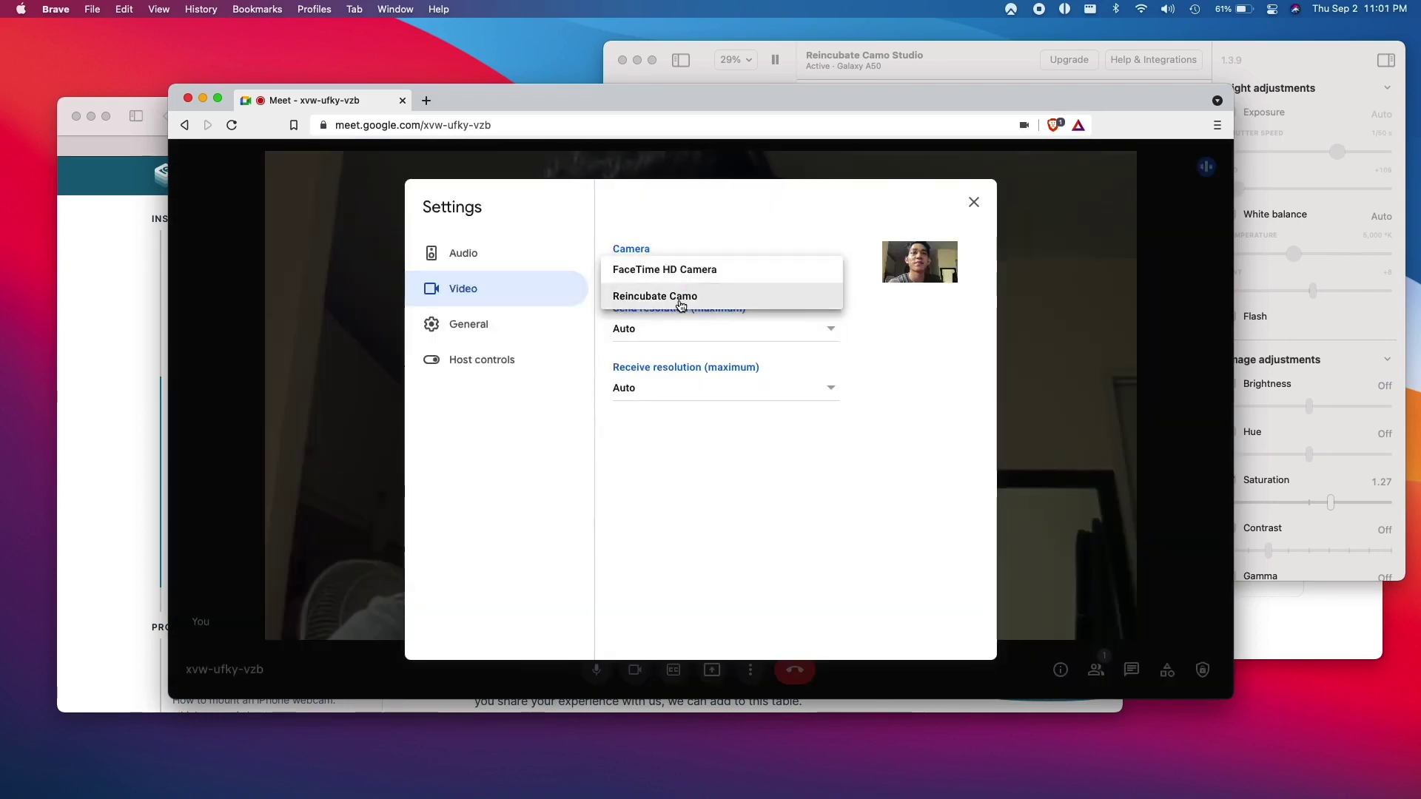
{"action": "left_click", "coordinate": [681, 305]}
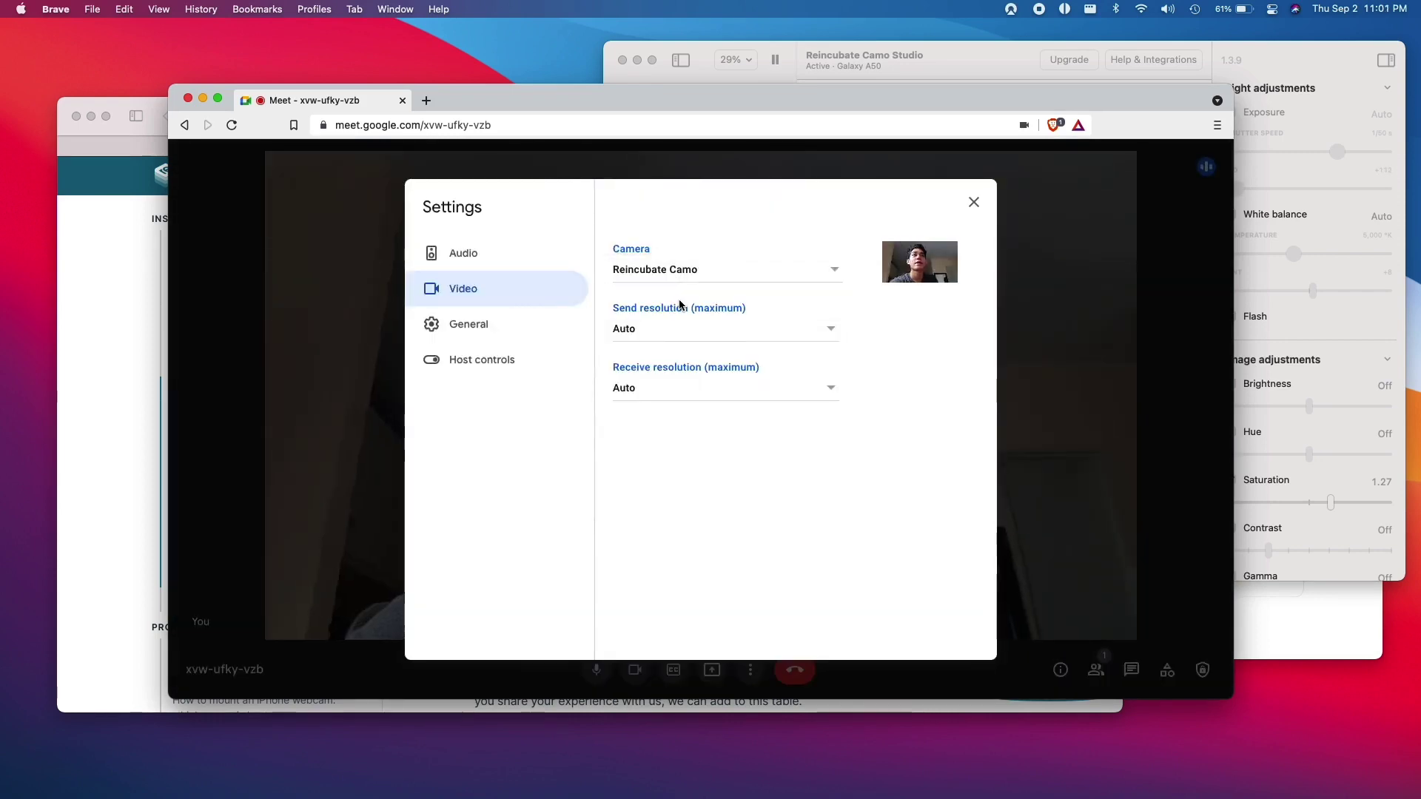
{"action": "left_click", "coordinate": [977, 203]}
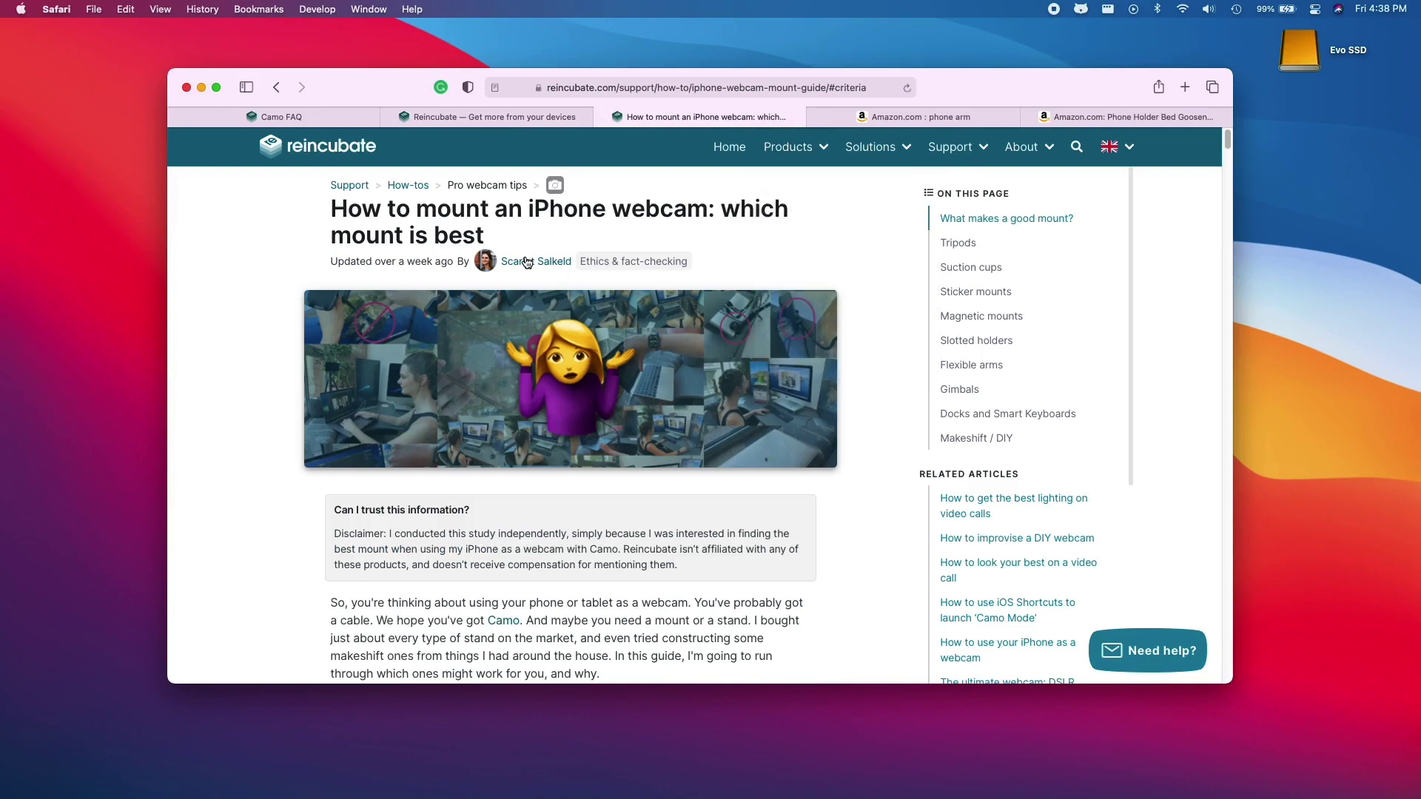
Step: Read down the mount guide in Safari to its Flexible arms section
{"action": "triple_click", "coordinate": [452, 216]}
{"action": "left_click", "coordinate": [314, 225]}
{"action": "scroll", "coordinate": [282, 265], "scroll_direction": "down", "scroll_amount": 20}
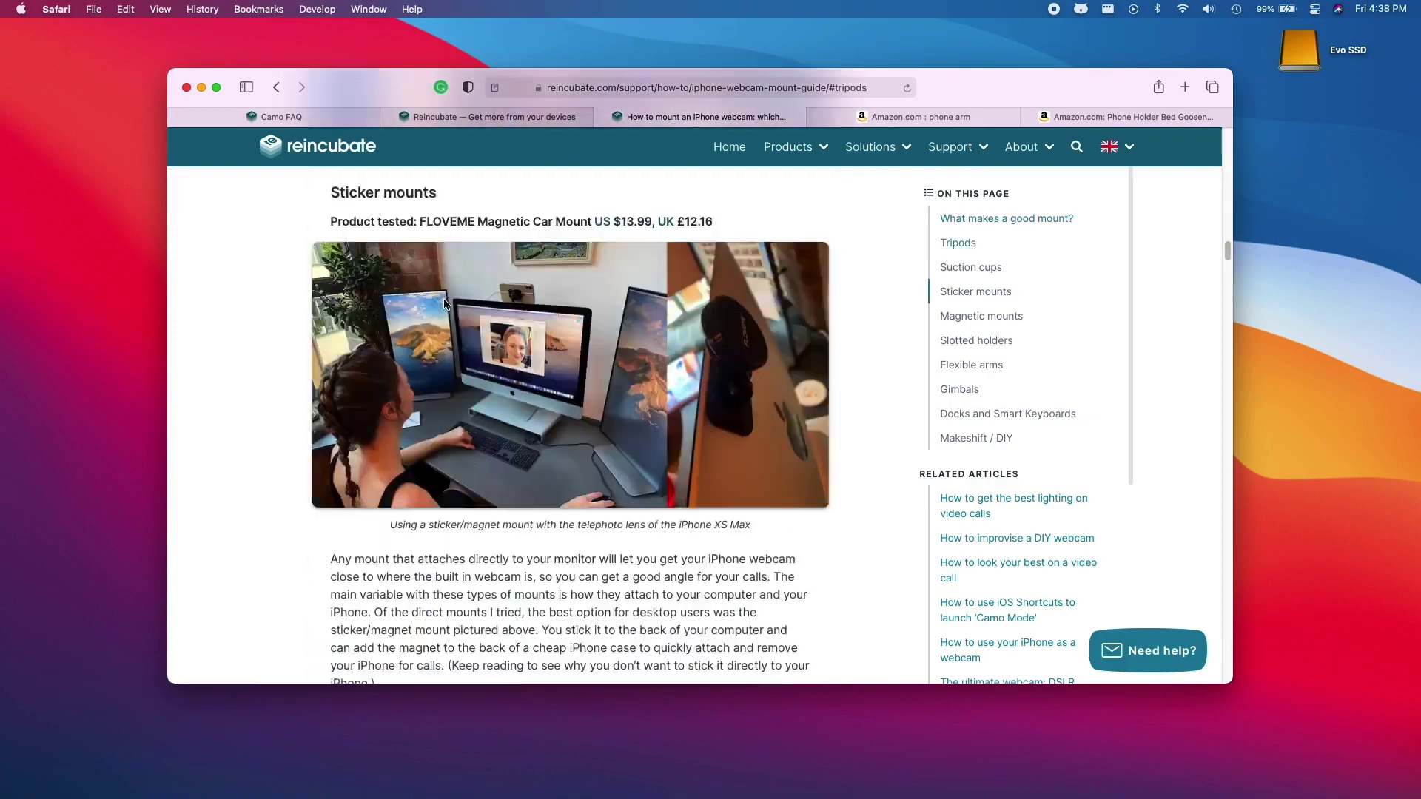
{"action": "scroll", "coordinate": [443, 299], "scroll_direction": "down", "scroll_amount": 20}
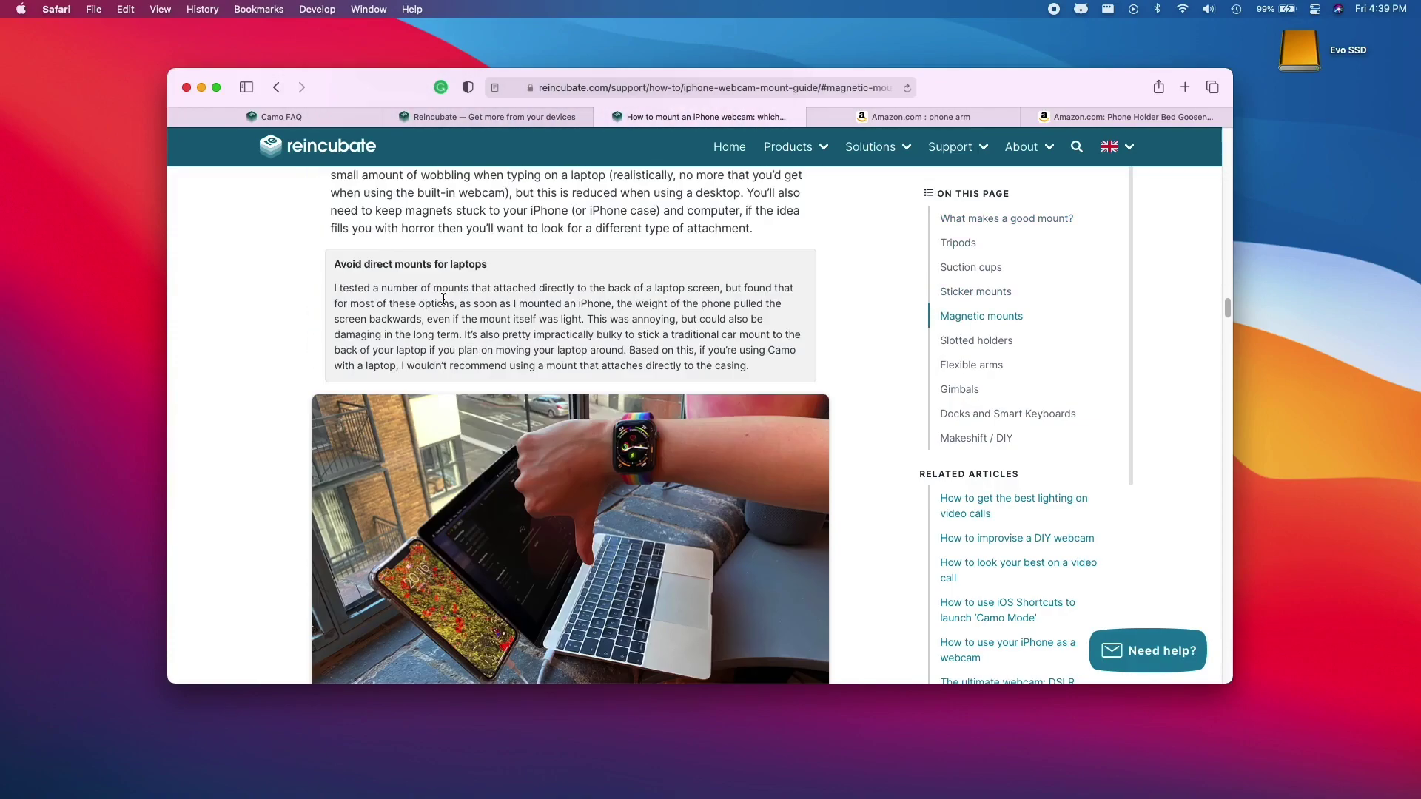
{"action": "scroll", "coordinate": [880, 170], "scroll_direction": "down", "scroll_amount": 10}
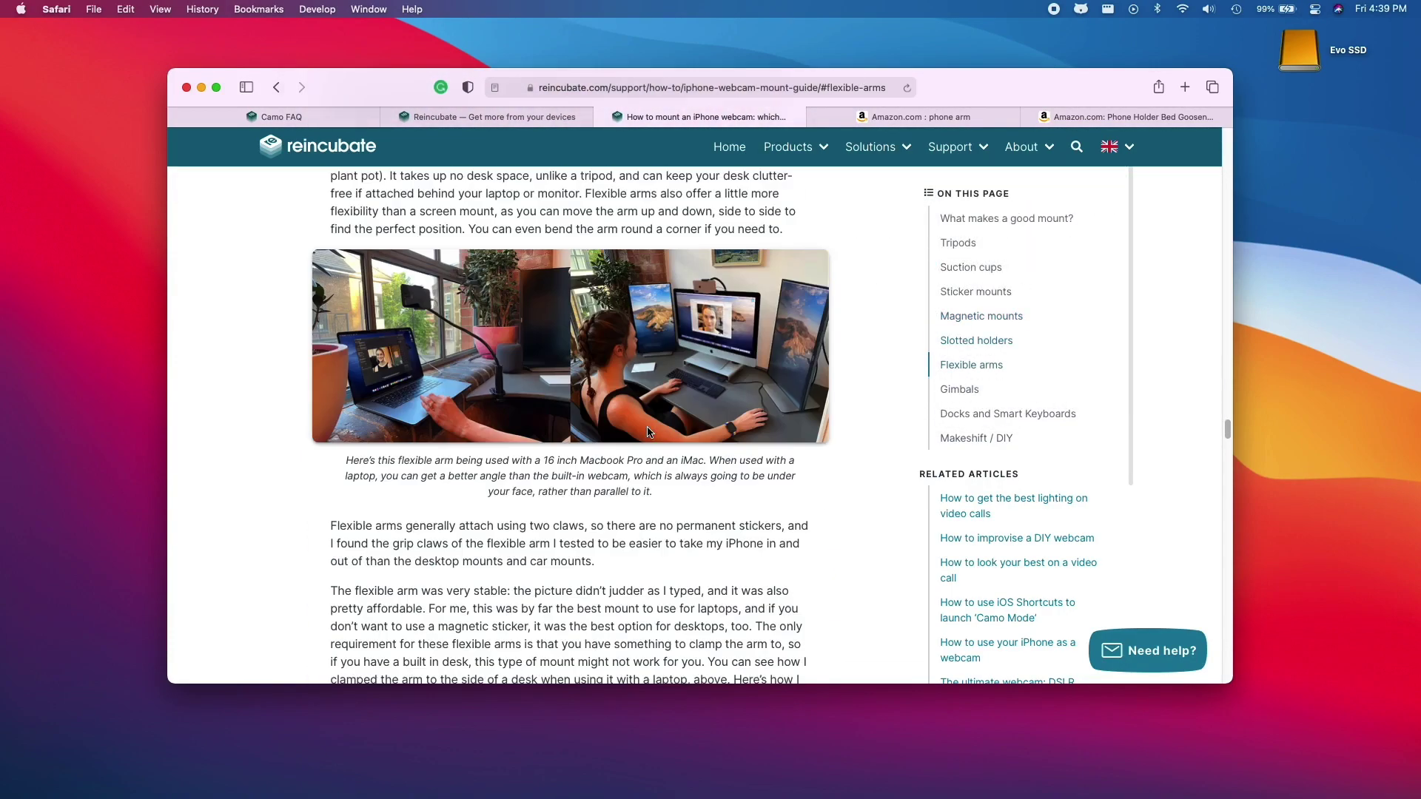
Step: Switch to the Amazon 'phone arm' results tab, then the Phone Holder Bed Gooseneck tab
{"action": "left_click", "coordinate": [895, 117]}
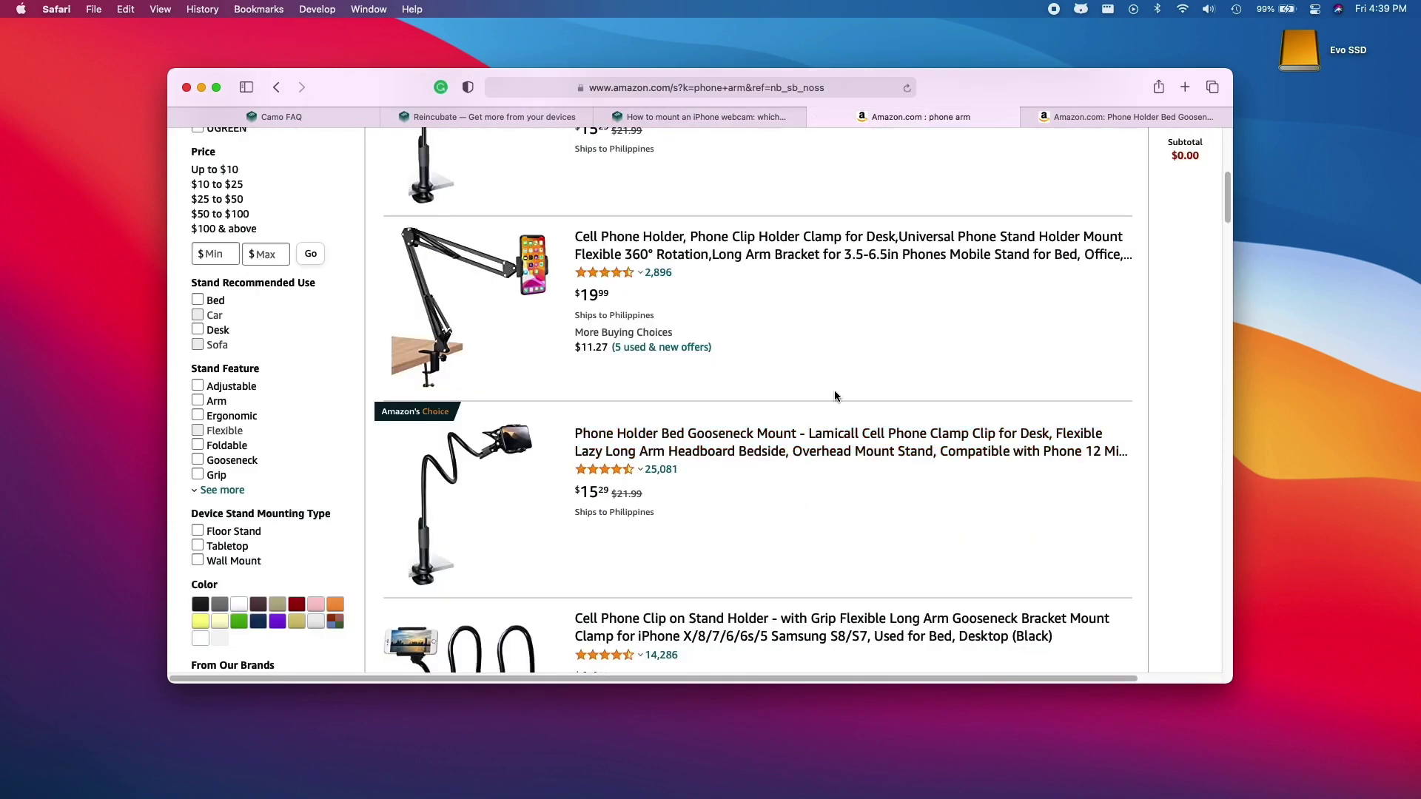
{"action": "scroll", "coordinate": [835, 394], "scroll_direction": "up", "scroll_amount": 1}
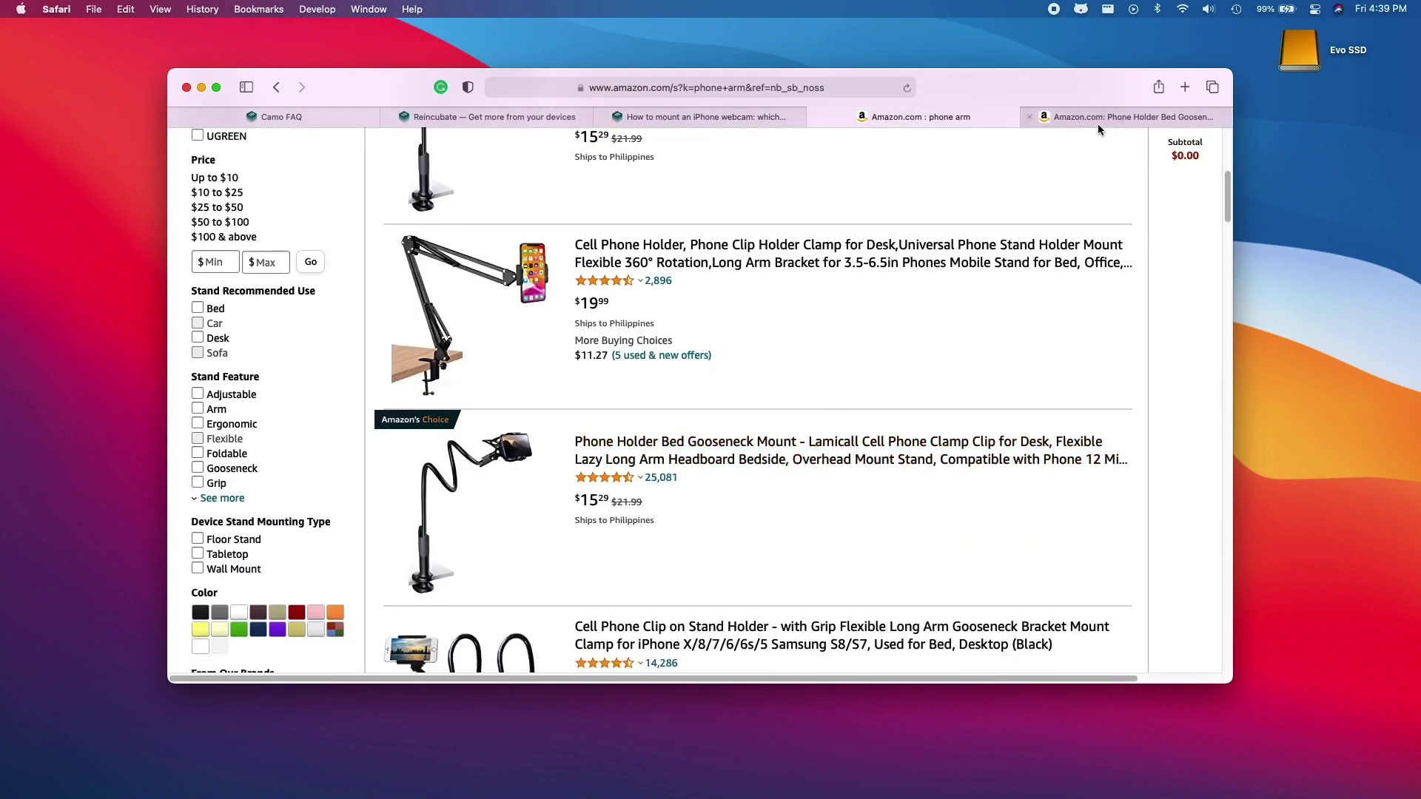
{"action": "left_click", "coordinate": [1099, 120]}
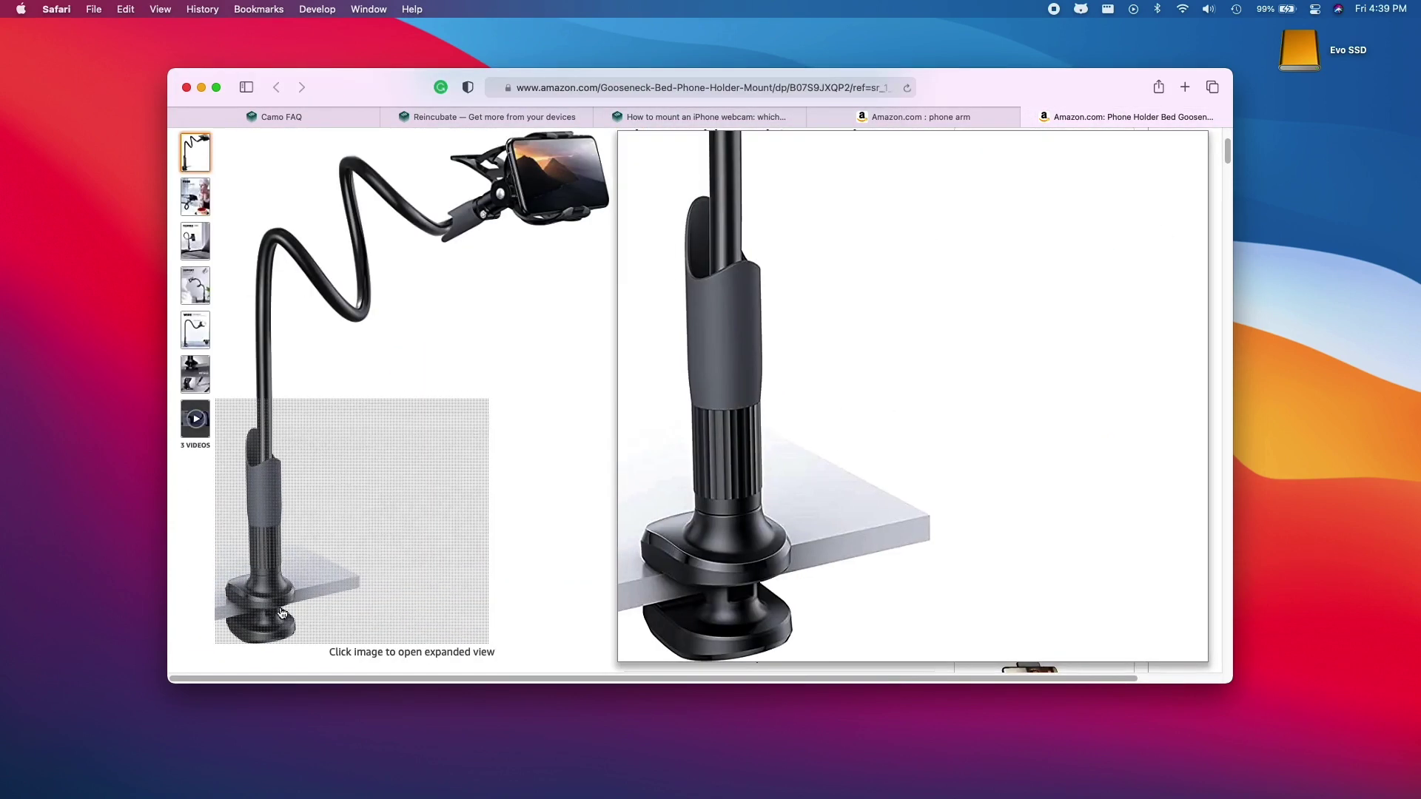